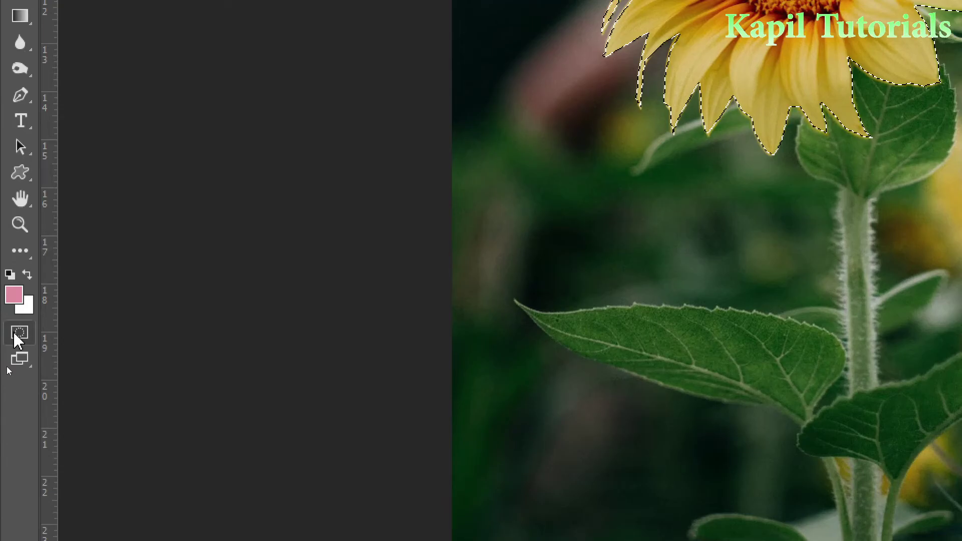
Check the sunflower head selection as a Quick Mask overlay, return to standard mode and inspect its edge where the petals meet the leaf.
click(18, 333)
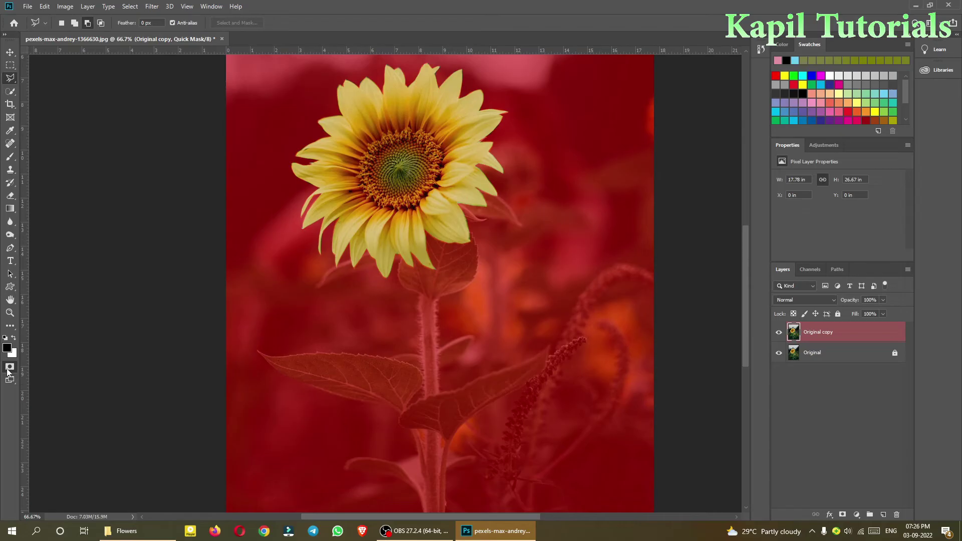
click(9, 369)
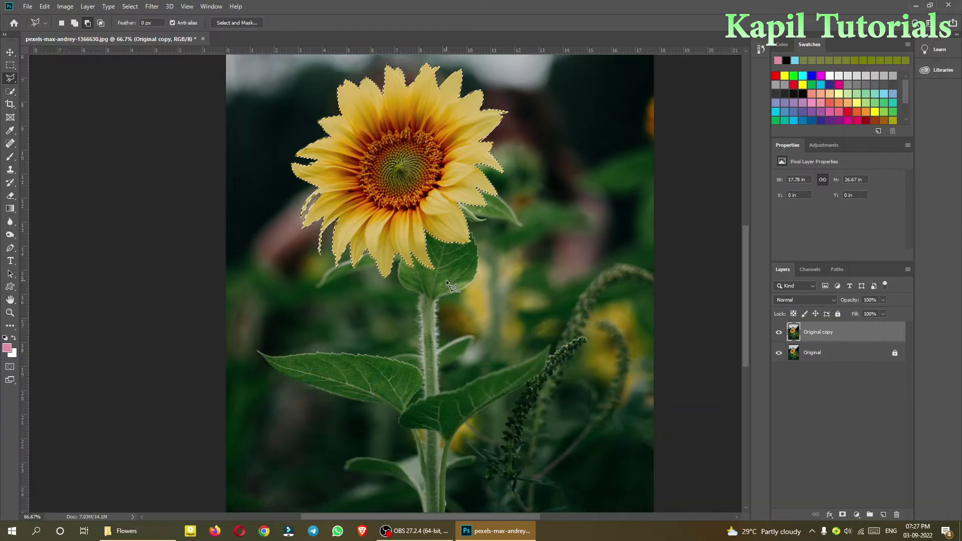
key(ctrl+d)
key(ctrl+plus)
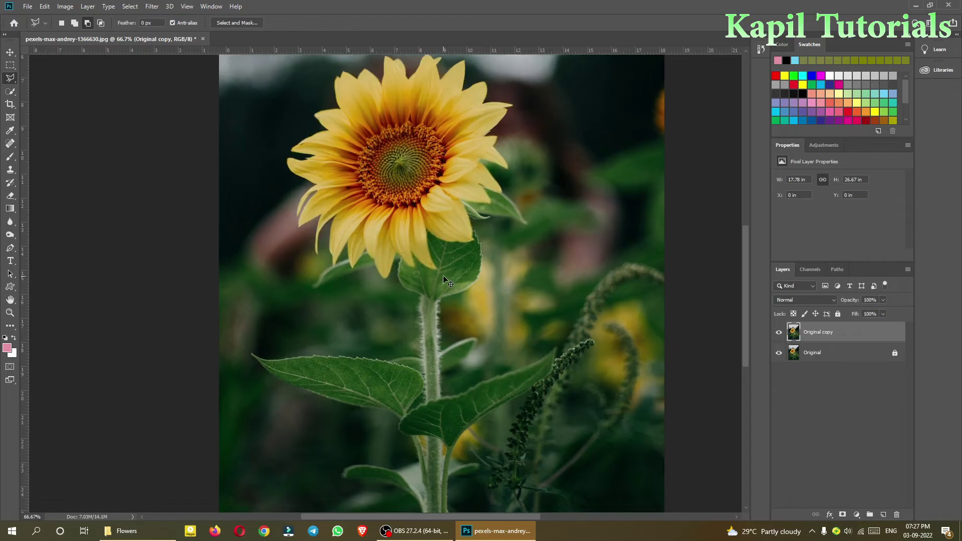
scroll(444, 278, up, 3)
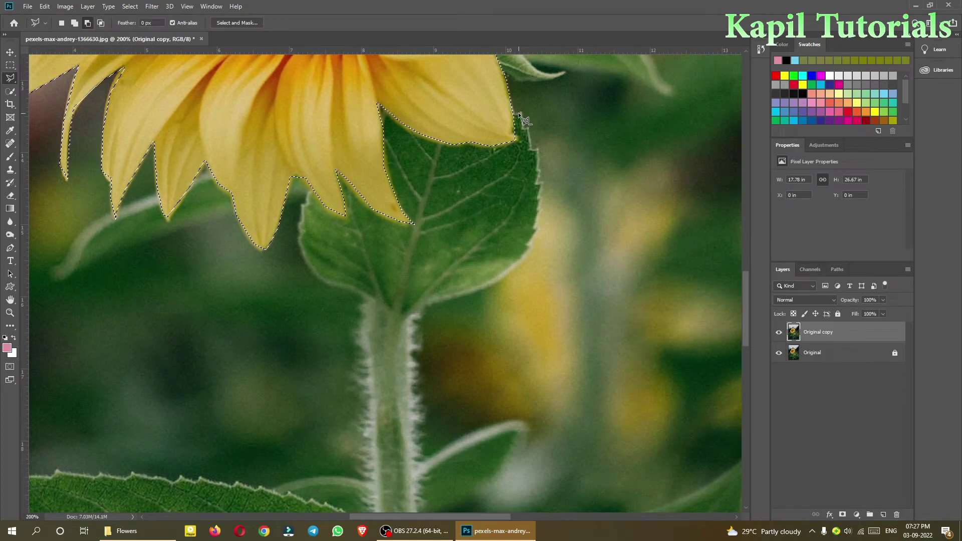
click(516, 112)
key(ctrl+minus)
key(ctrl+minus)
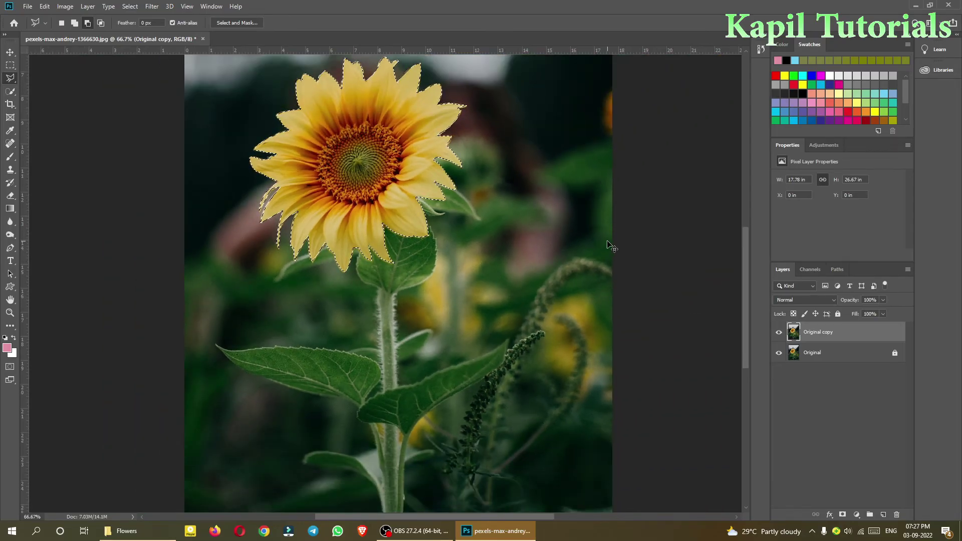
Copy the selected sunflower head to a new layer and name that layer Flower.
key(ctrl+j)
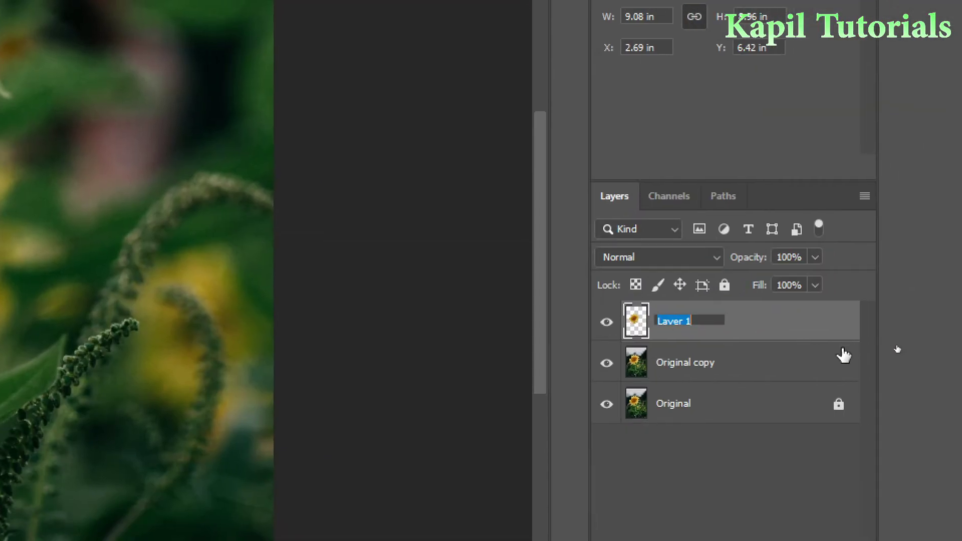
text(Flower)
key(Return)
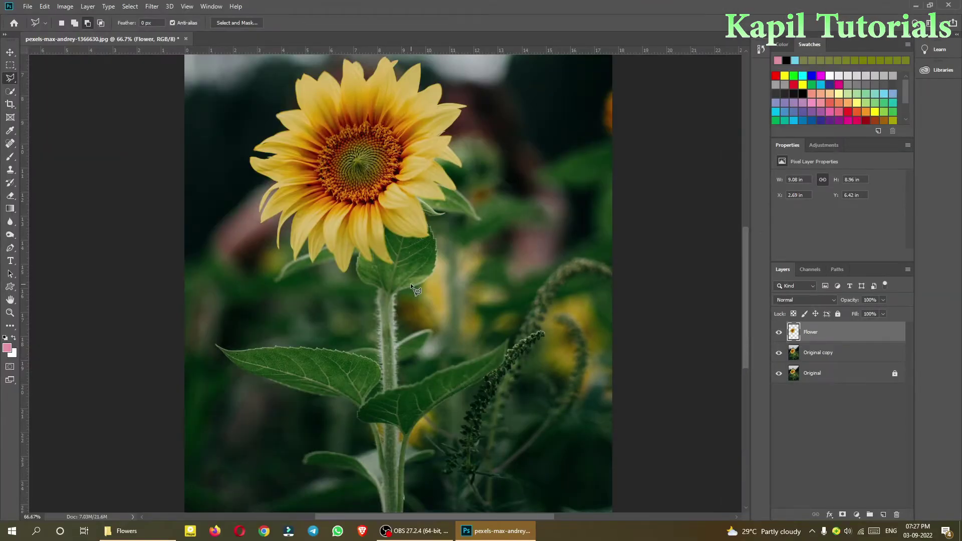
Make Original copy the active layer, with only it visible and the Flower and Original layers hidden.
click(779, 375)
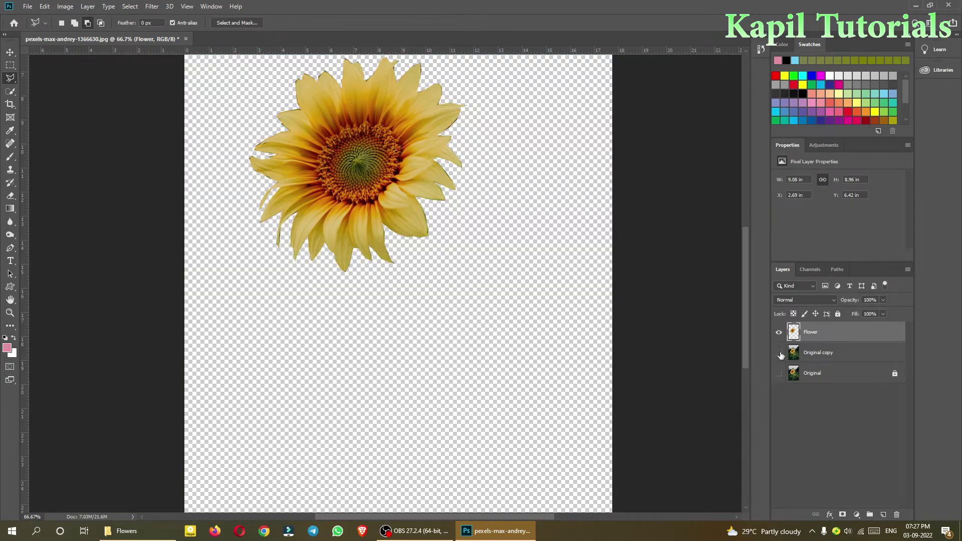
click(780, 353)
click(817, 354)
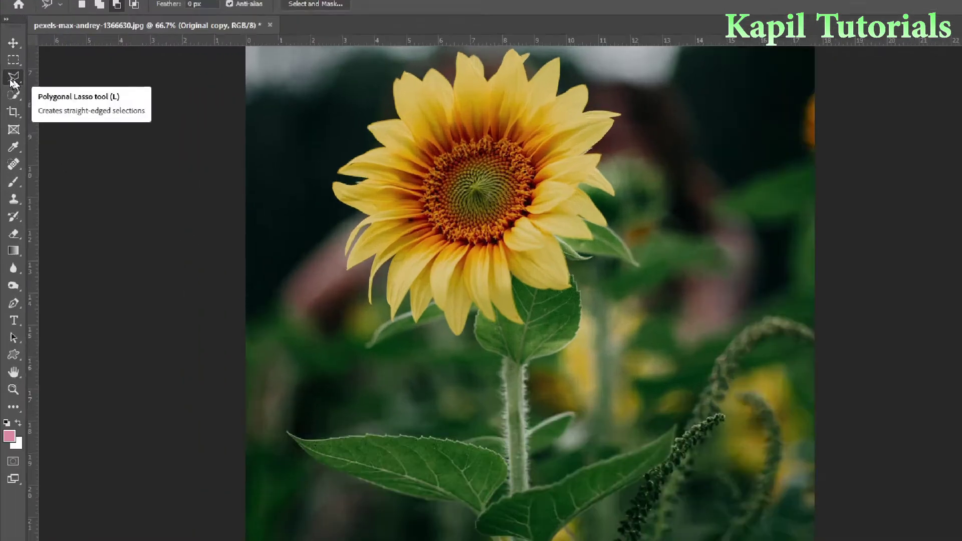
Trace the sunflower's stem and leaves on the Original copy layer into a selection with the Magnetic Lasso tool.
right_click(10, 79)
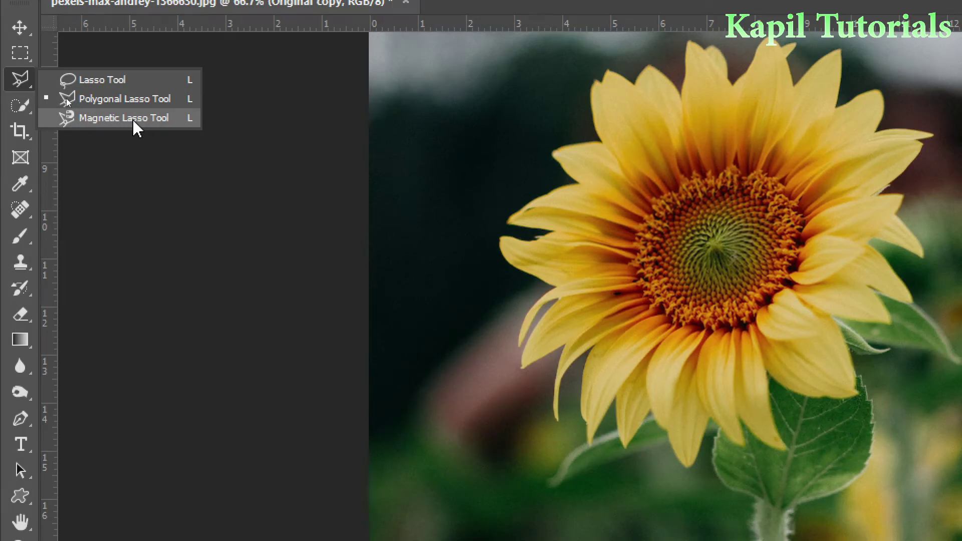
click(83, 100)
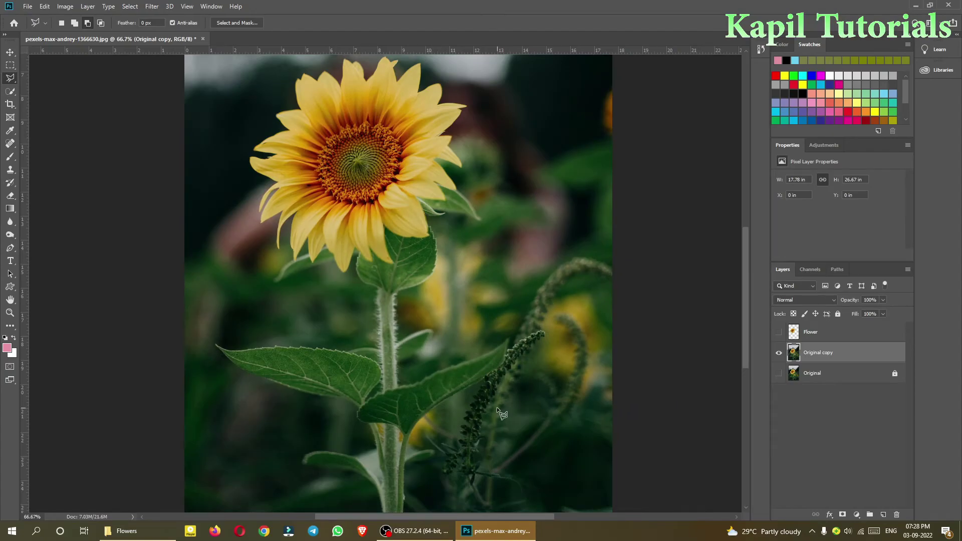
key(shift+l)
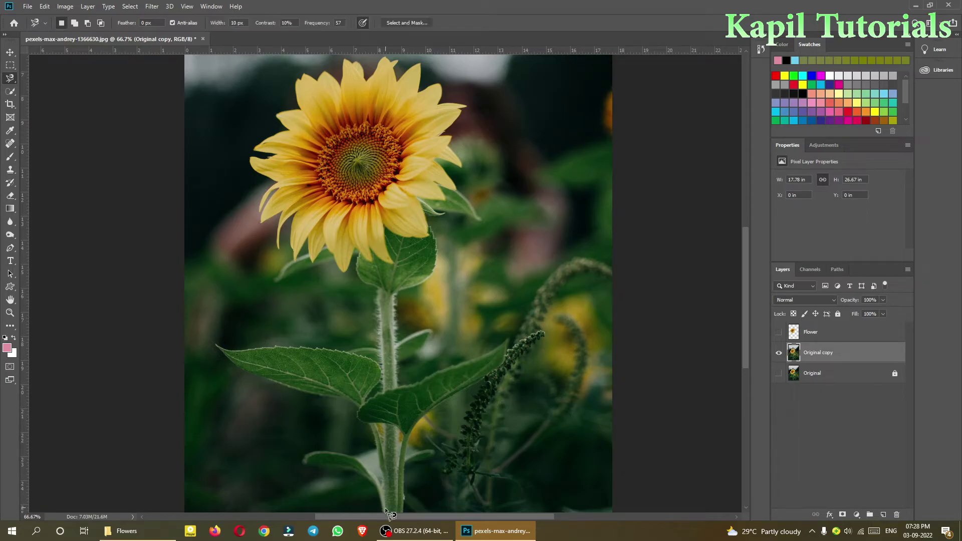
click(382, 507)
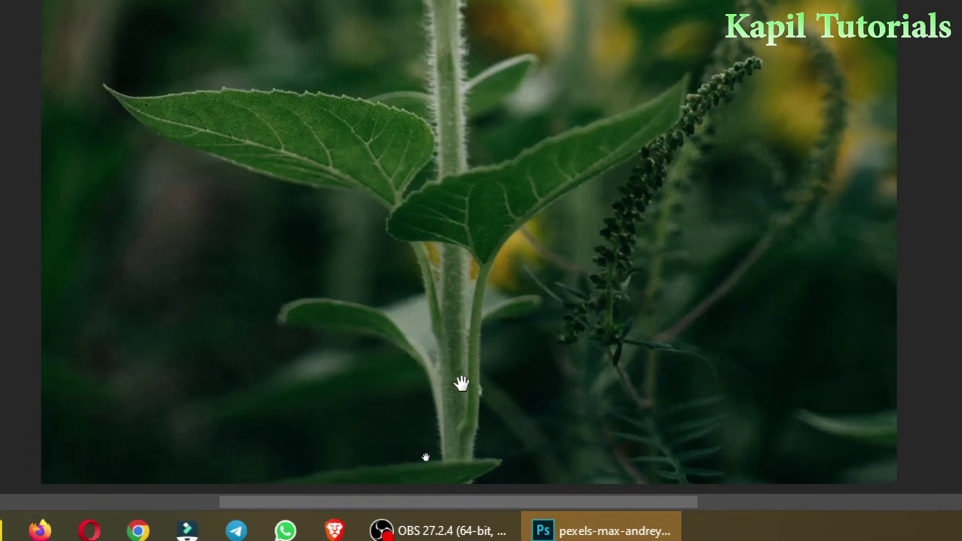
drag(386, 204, 520, 415)
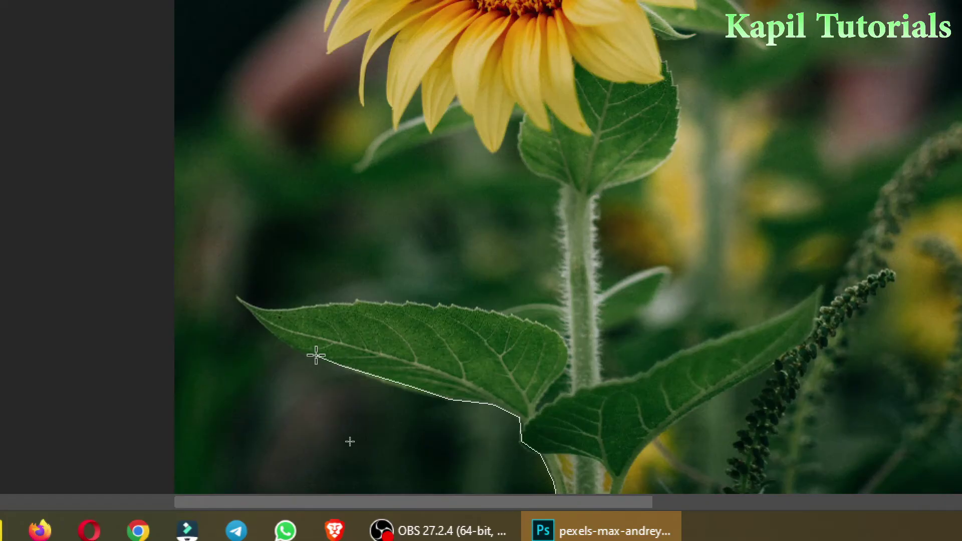
mouse_move(358, 303)
mouse_down()
mouse_move(438, 303)
mouse_move(519, 321)
mouse_move(559, 376)
mouse_move(605, 378)
mouse_move(482, 306)
mouse_move(427, 258)
mouse_move(426, 281)
mouse_move(409, 219)
mouse_move(454, 223)
mouse_move(516, 172)
mouse_move(544, 241)
mouse_move(468, 394)
mouse_move(466, 451)
mouse_move(554, 254)
mouse_move(694, 196)
mouse_move(512, 357)
mouse_move(425, 389)
mouse_up()
scroll(427, 257, up, 3)
scroll(466, 451, down, 4)
scroll(426, 389, down, 5)
double_click(426, 389)
scroll(567, 202, up, 3)
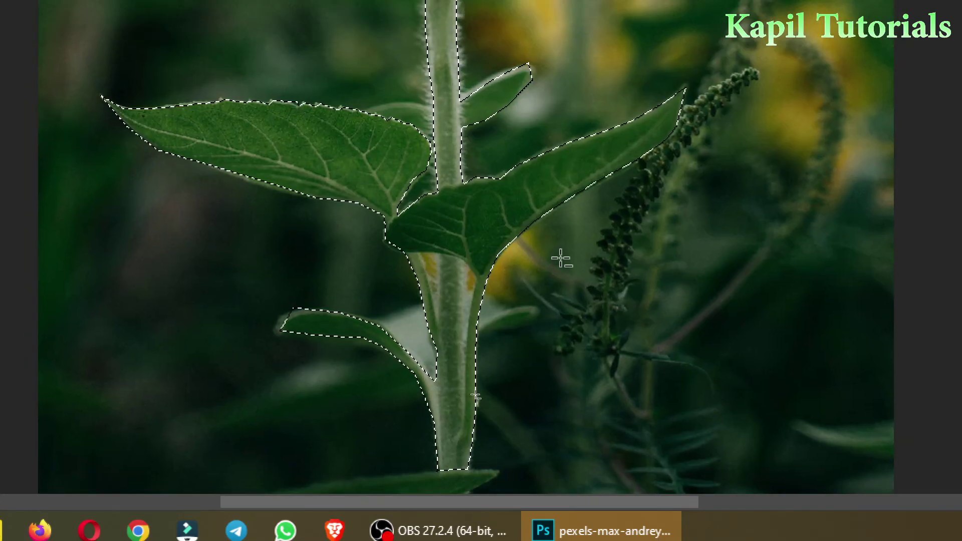
Inspect the stem and leaf selection, compare it with its Quick Mask overlay and return to standard mode.
key(ctrl+minus)
key(ctrl+d)
drag(526, 209, 526, 288)
key(ctrl+z)
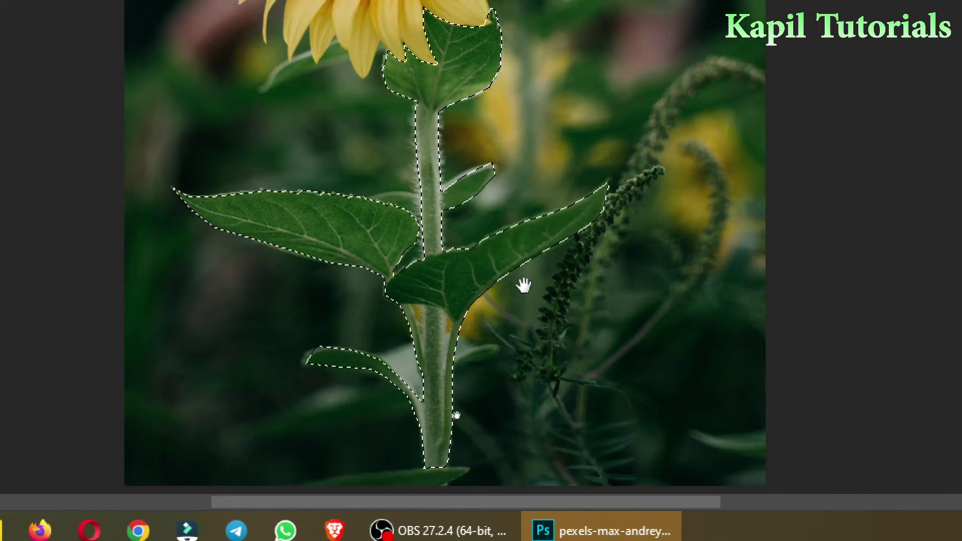
drag(524, 285, 510, 107)
drag(519, 454, 536, 416)
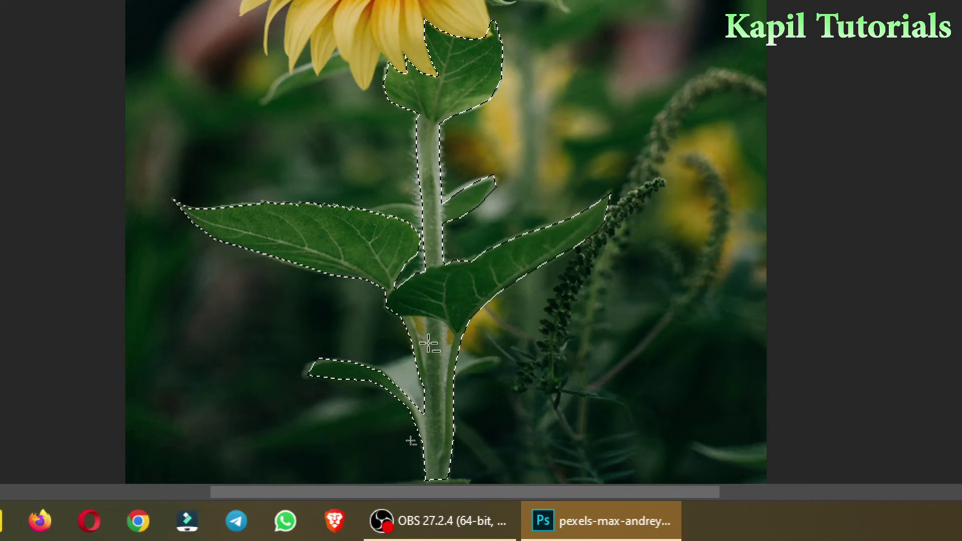
drag(511, 357, 543, 342)
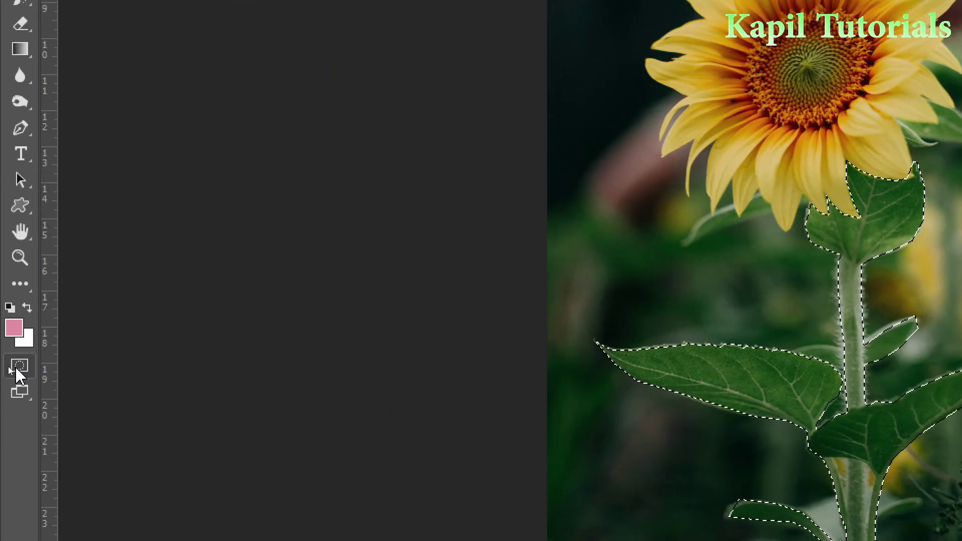
click(9, 368)
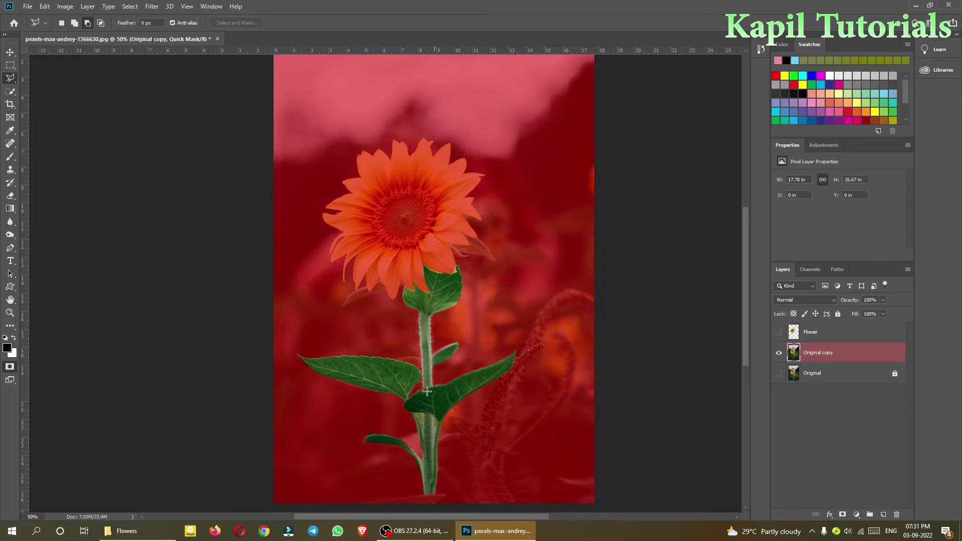
key(q)
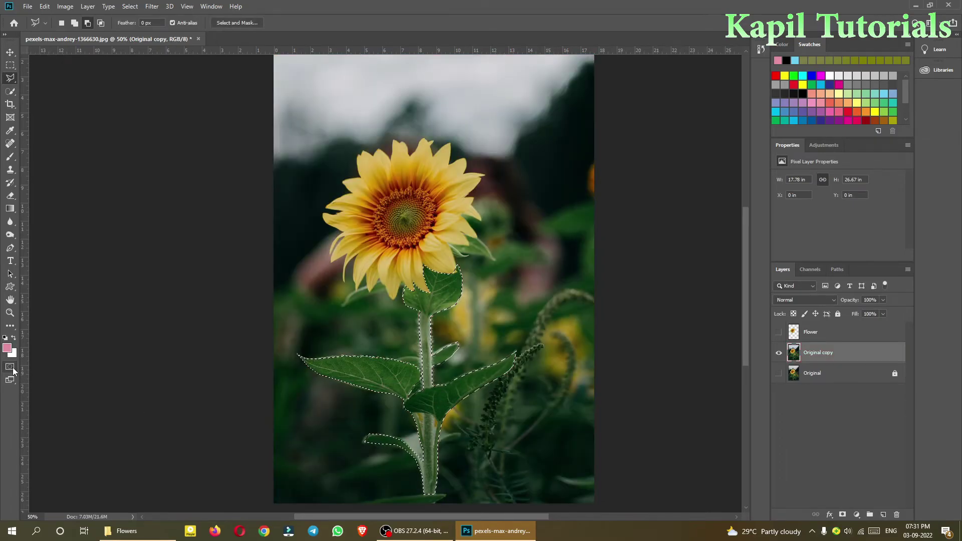
key(q)
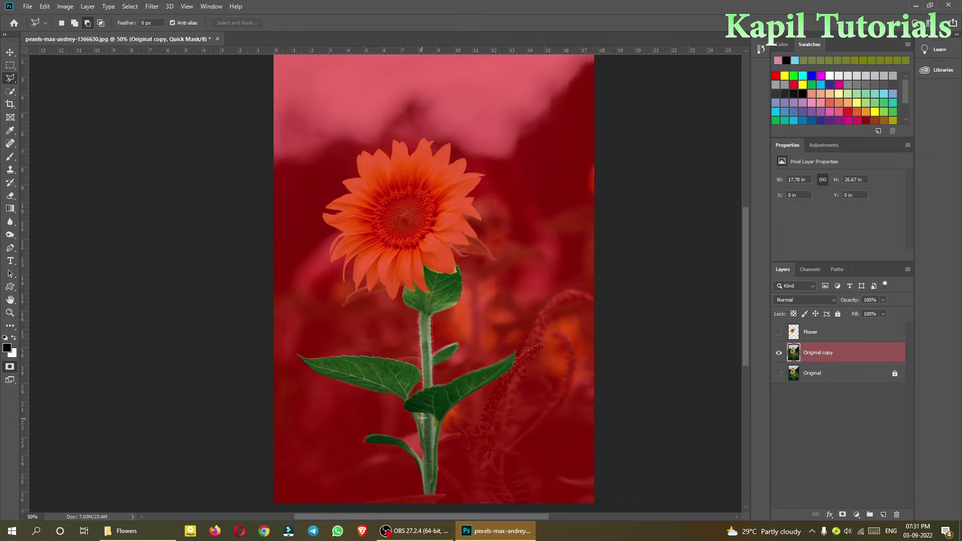
click(9, 368)
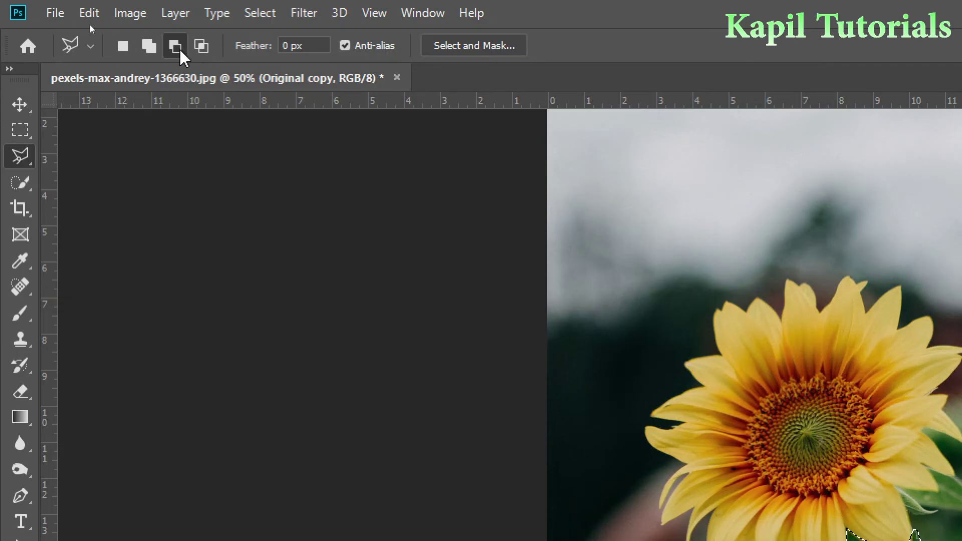
Set the Polygonal Lasso to subtract from the selection, ready for the gaps around the lower stem.
click(123, 46)
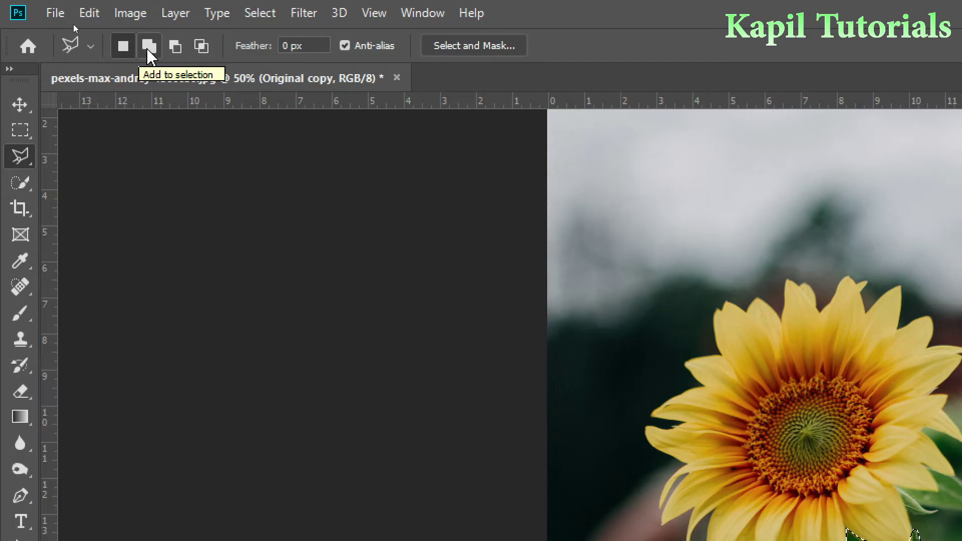
click(172, 50)
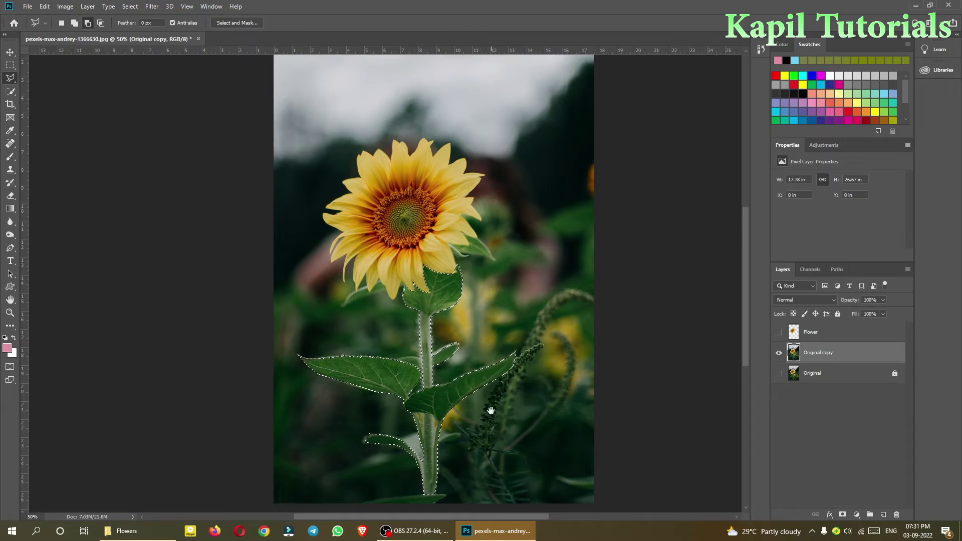
key(ctrl+plus)
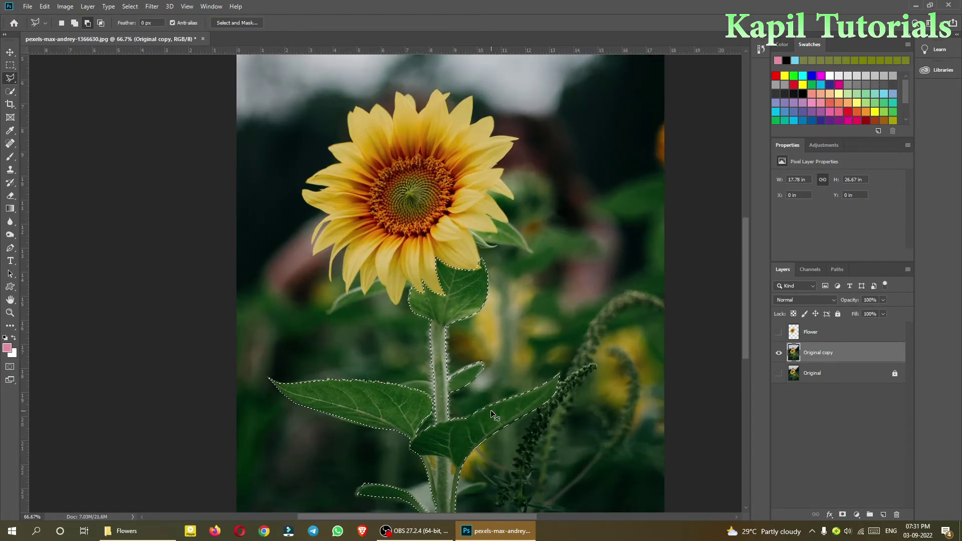
key(ctrl+plus)
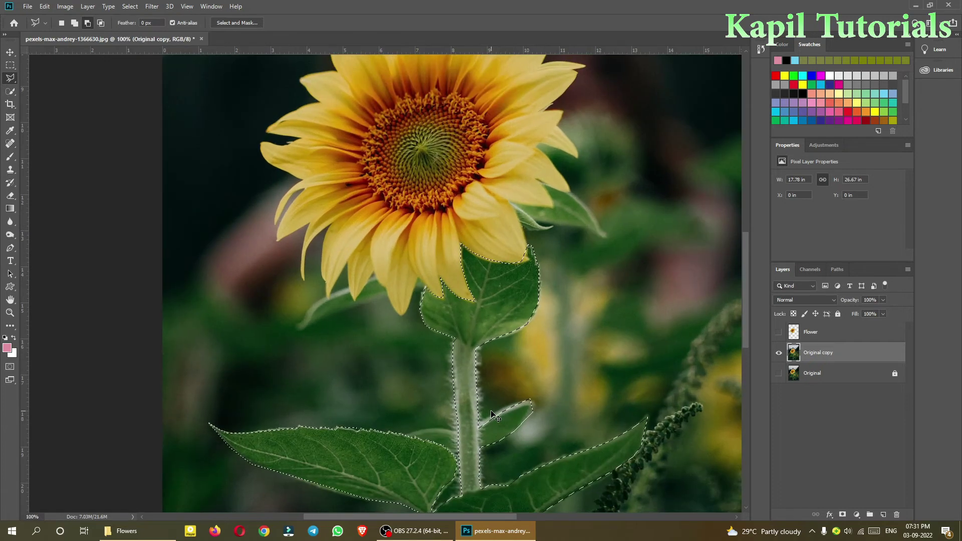
drag(503, 399, 486, 231)
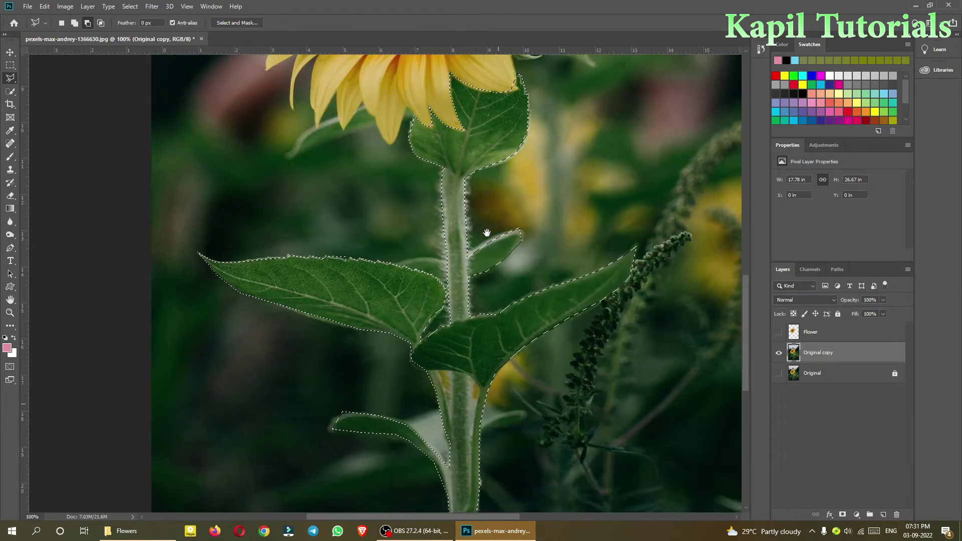
drag(499, 344, 487, 287)
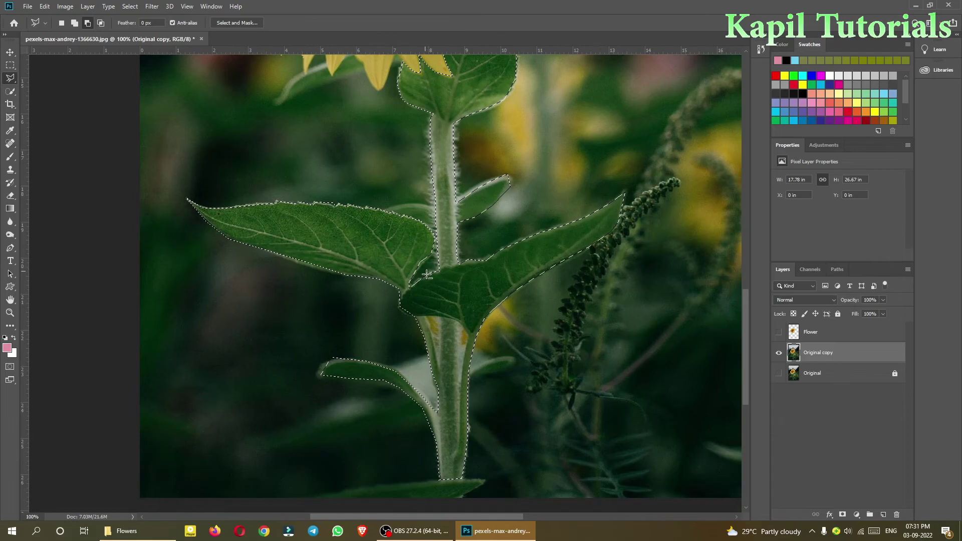
Check in Quick Mask which background gaps beside the lower stem are still selected, ending in standard mode.
click(9, 368)
click(9, 368)
click(9, 369)
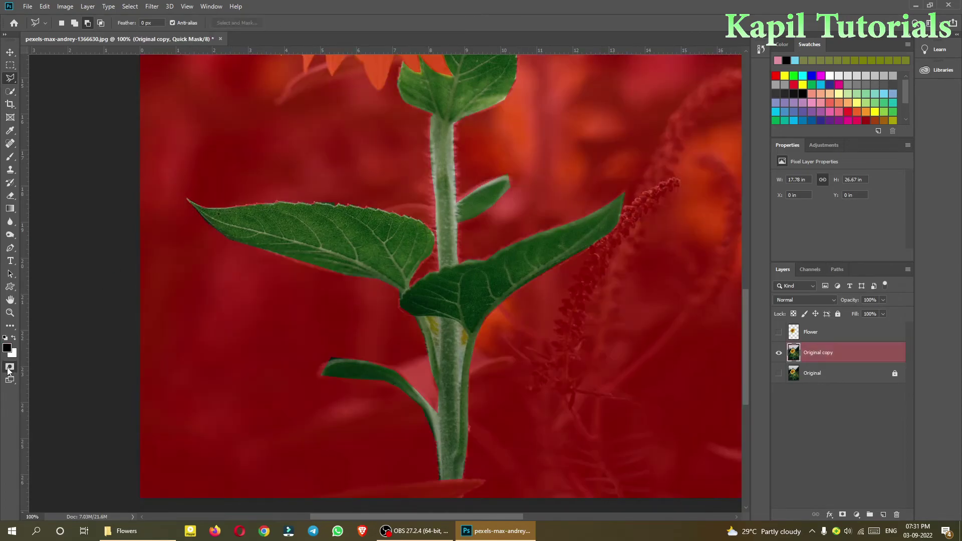
click(9, 368)
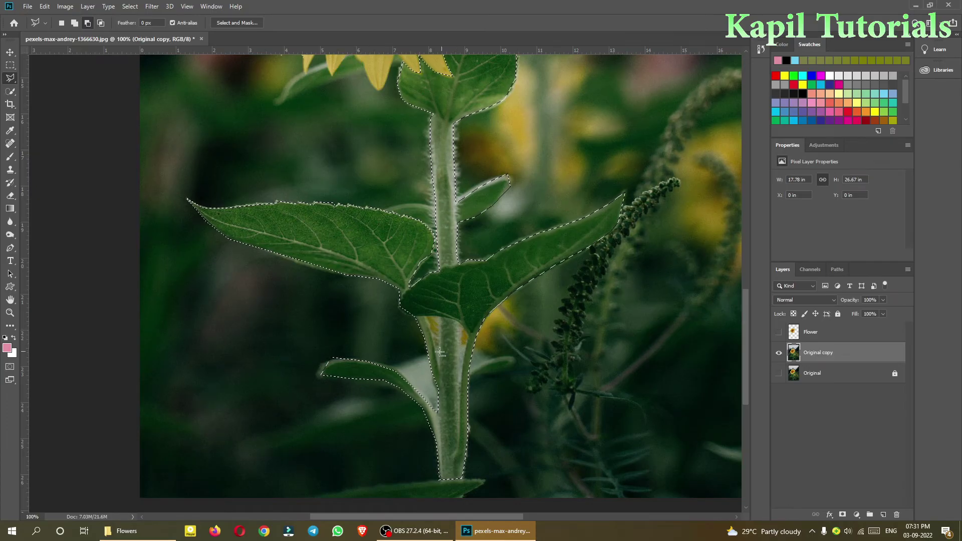
Subtract the yellow gap between the main stem and its left stalk with the Polygonal Lasso, and check the selection in Quick Mask.
click(104, 28)
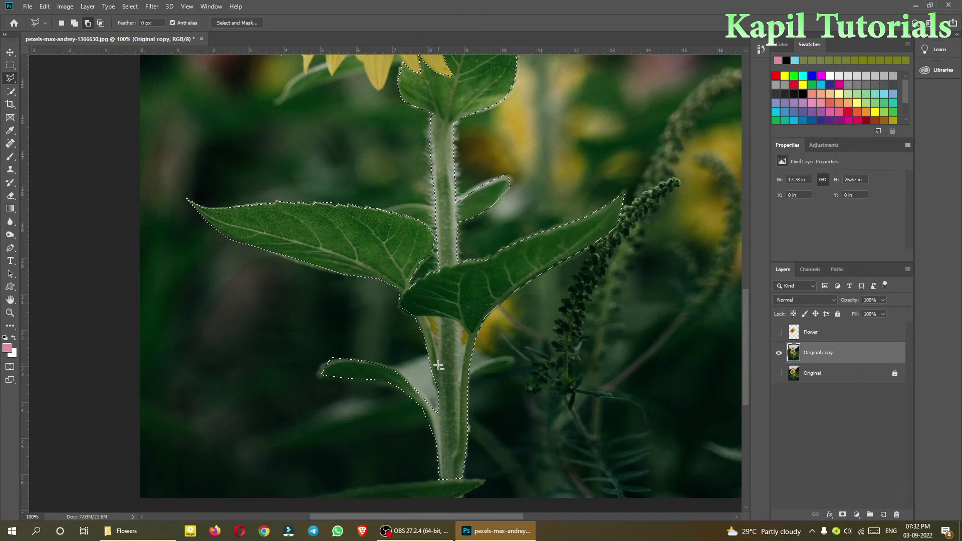
click(435, 357)
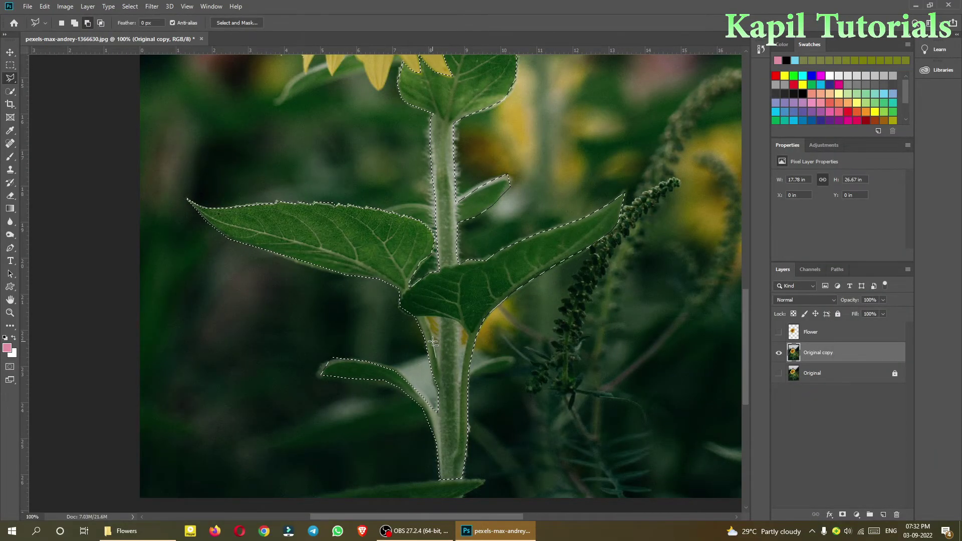
click(426, 316)
click(441, 317)
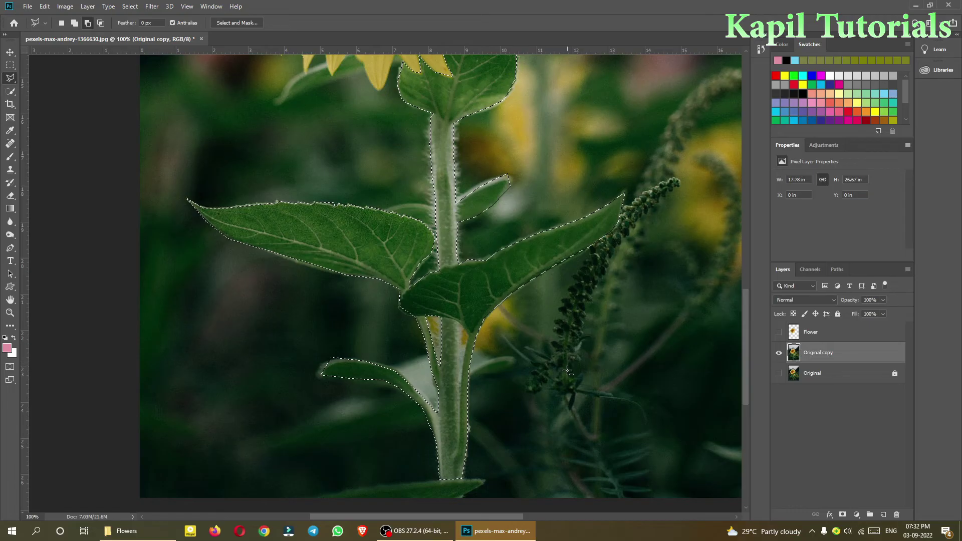
click(10, 367)
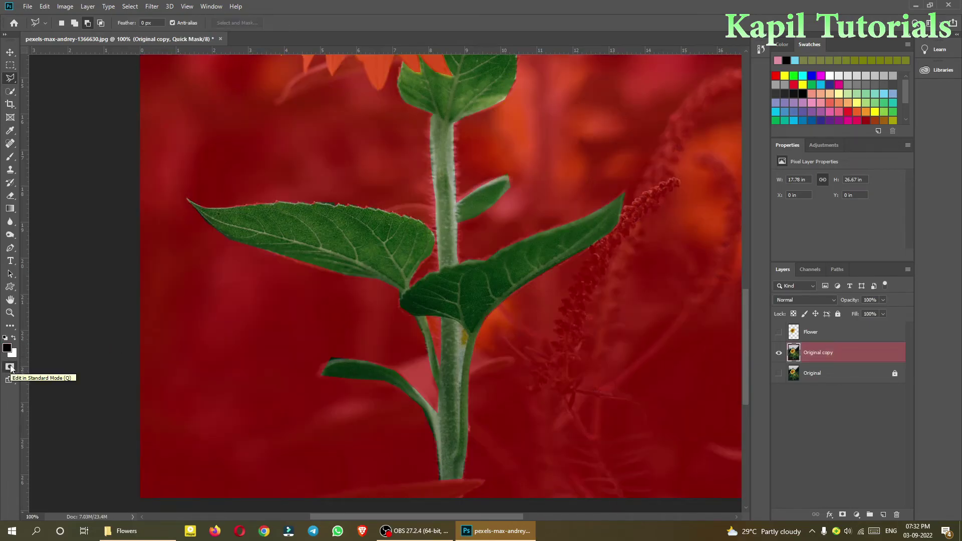
click(10, 367)
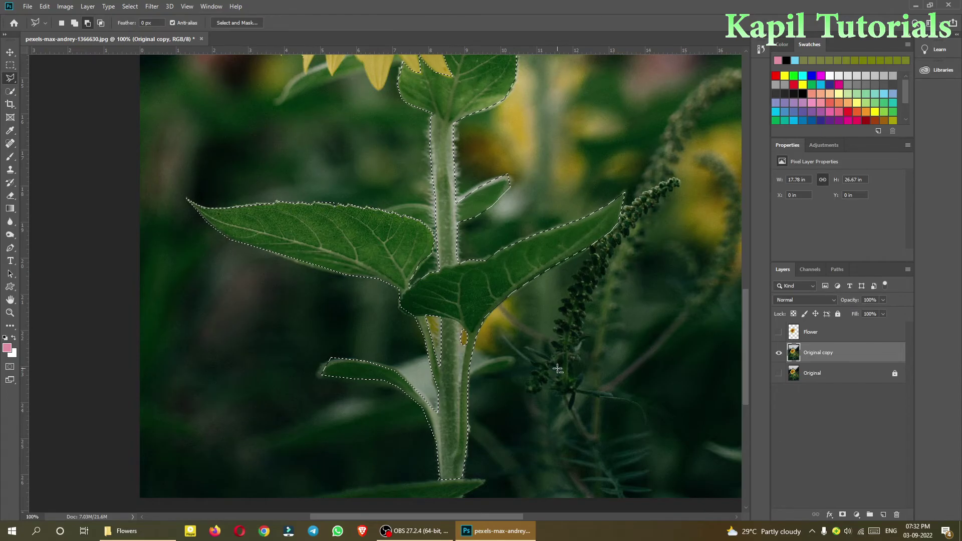
Check the stem and leaf selection once more in Quick Mask, ending in standard mode.
click(10, 368)
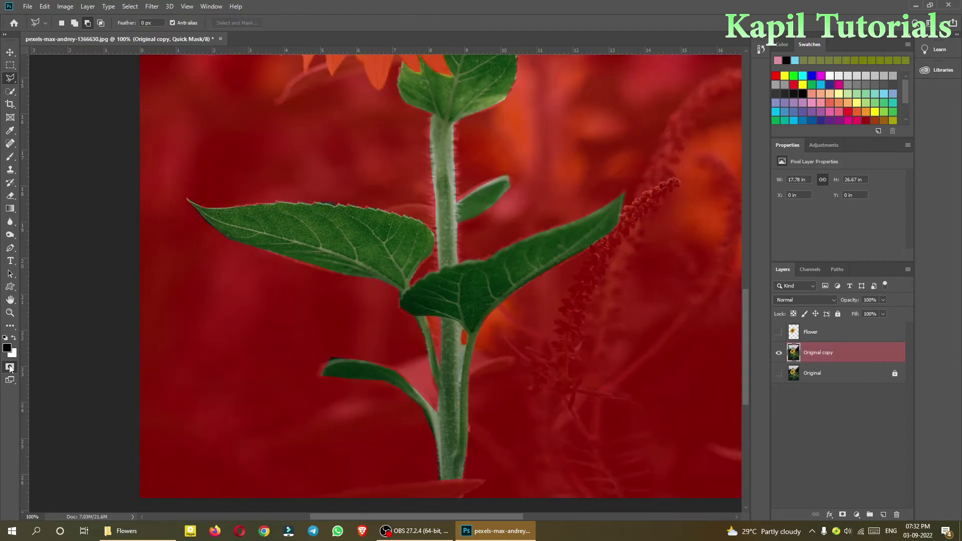
drag(567, 396, 504, 366)
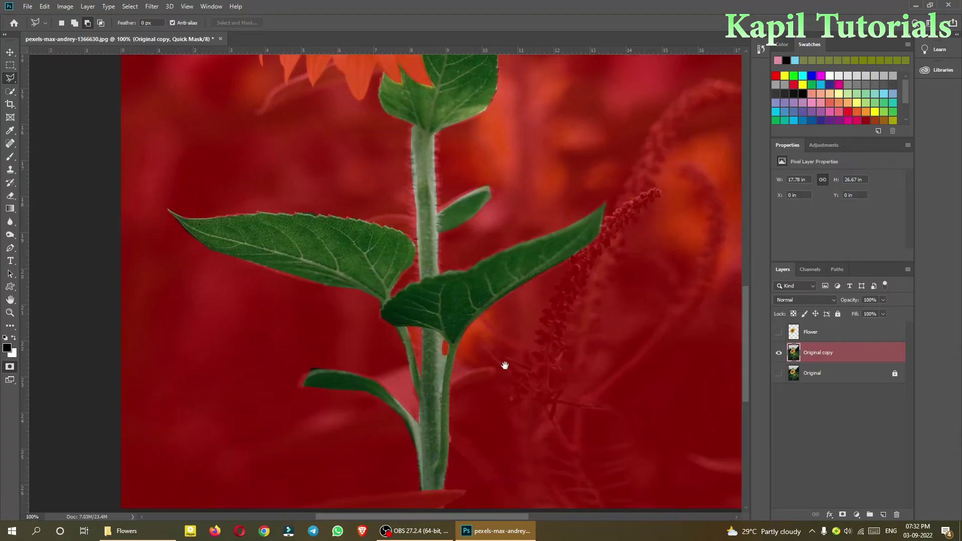
click(10, 367)
Add the leaf behind the flower's lower right petals to the selection with the Polygonal Lasso, and check it in Quick Mask.
mouse_move(499, 303)
mouse_down()
mouse_move(509, 431)
mouse_move(462, 505)
mouse_move(463, 472)
mouse_move(465, 511)
mouse_up()
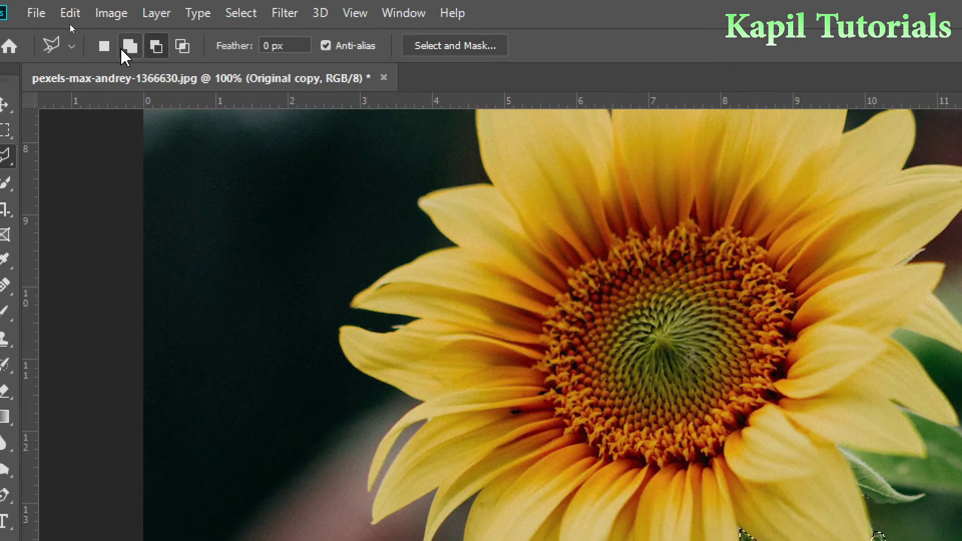
click(132, 53)
click(130, 51)
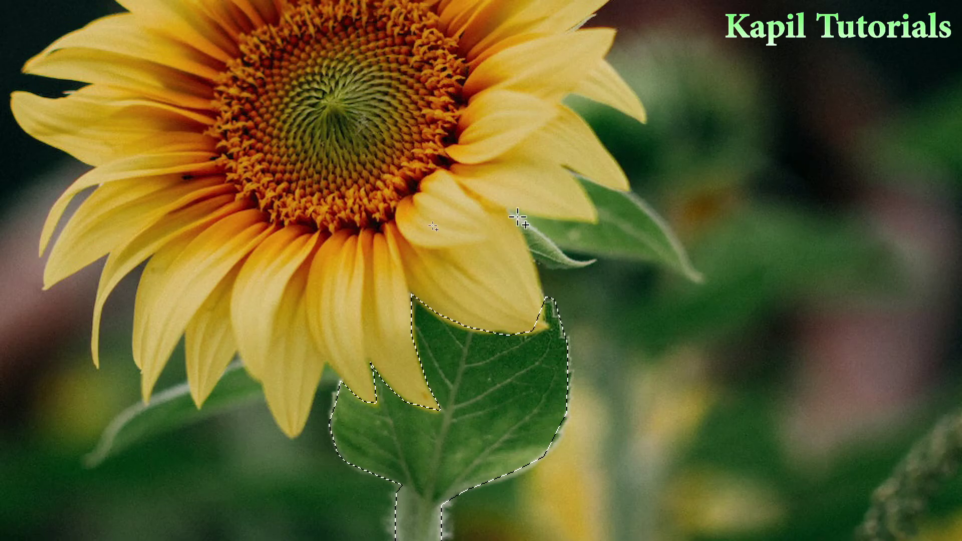
mouse_move(513, 214)
mouse_down()
mouse_move(600, 224)
mouse_move(575, 174)
mouse_move(646, 208)
mouse_move(694, 274)
mouse_move(577, 251)
mouse_move(570, 259)
mouse_move(594, 262)
mouse_move(549, 269)
mouse_move(512, 215)
mouse_up()
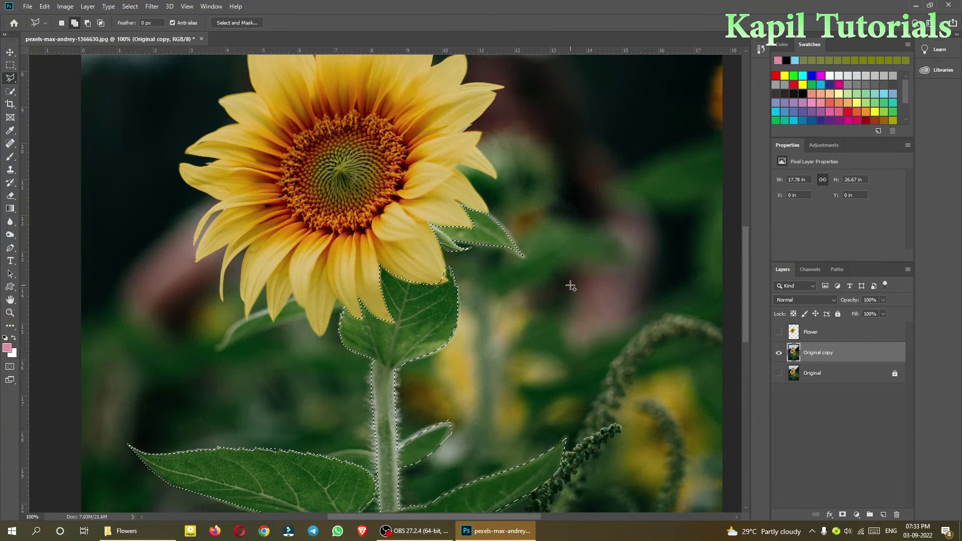
click(9, 368)
click(9, 368)
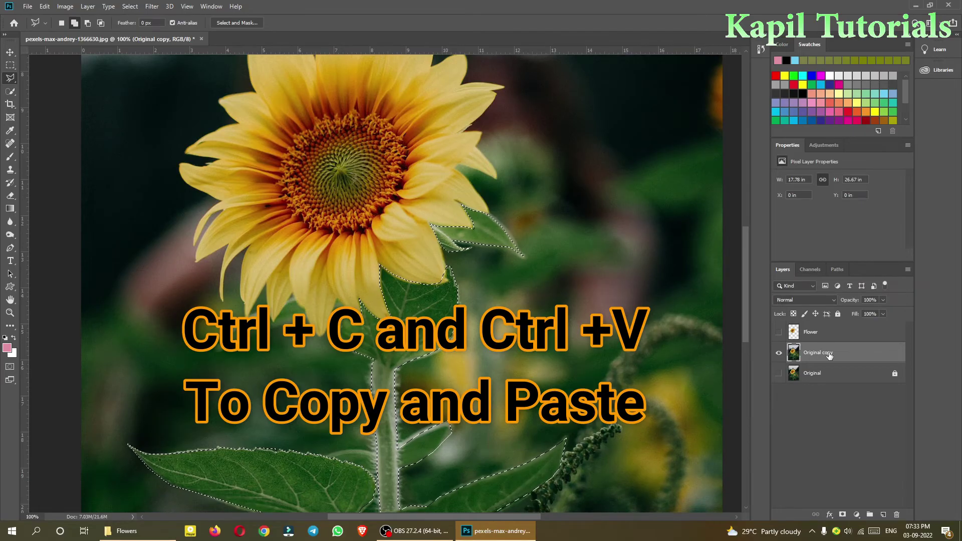
Copy the selected stem and leaves from Original copy onto a new layer, then hide Original copy and show the Flower layer.
key(ctrl+c)
key(ctrl+v)
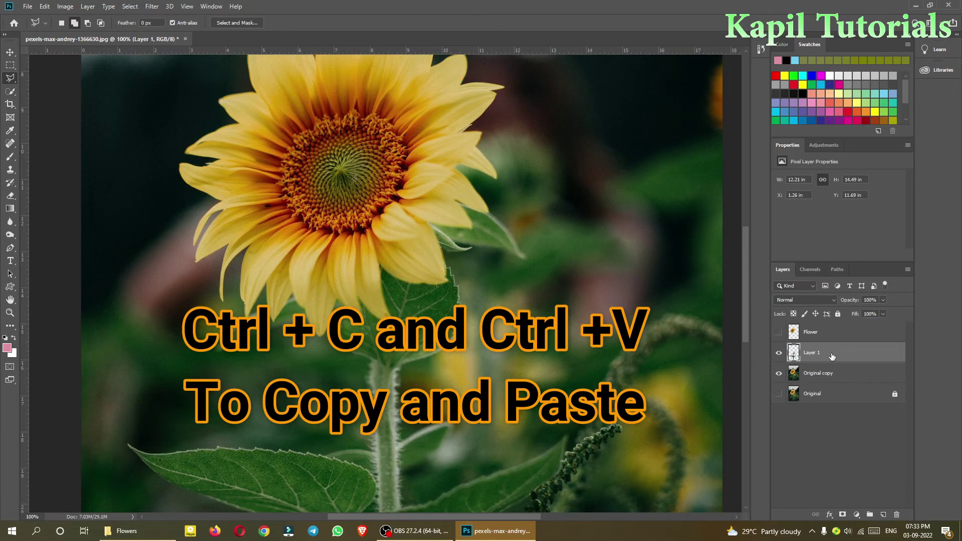
click(780, 375)
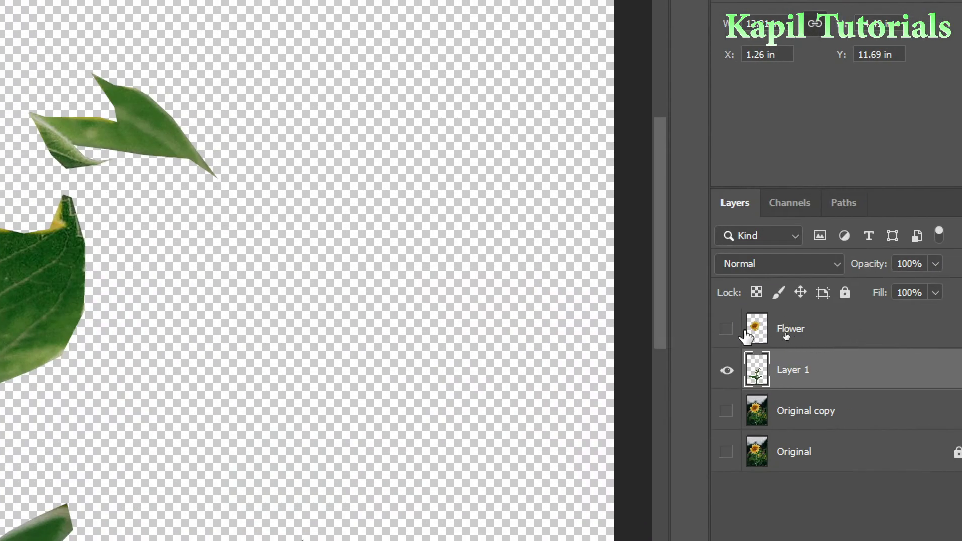
click(779, 332)
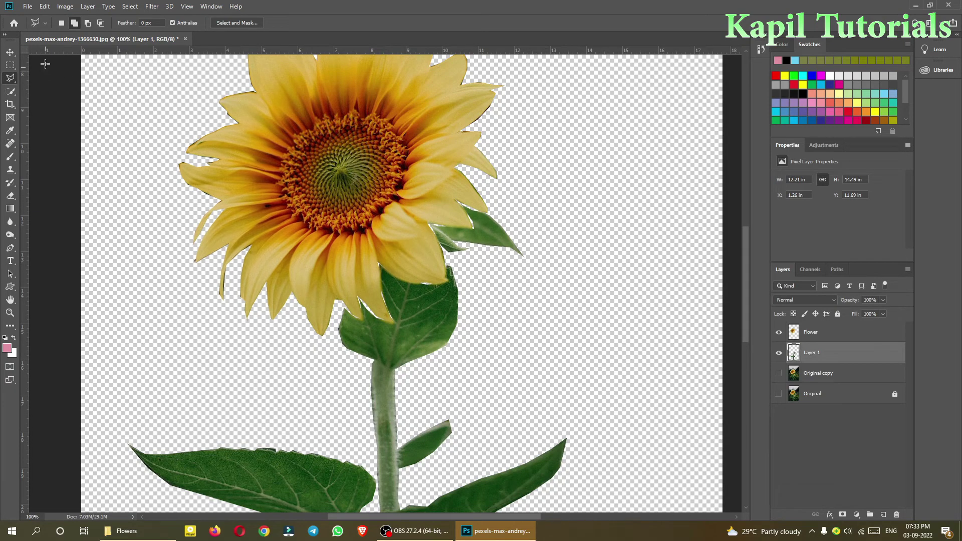
Move the Flower layer slightly down and to the right so the petals overlap the stem and leaves.
click(10, 52)
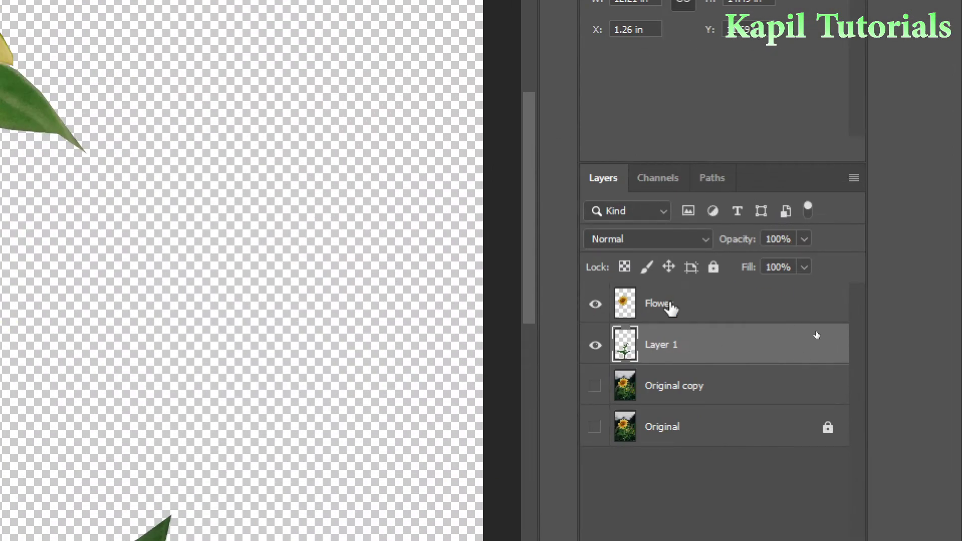
click(816, 333)
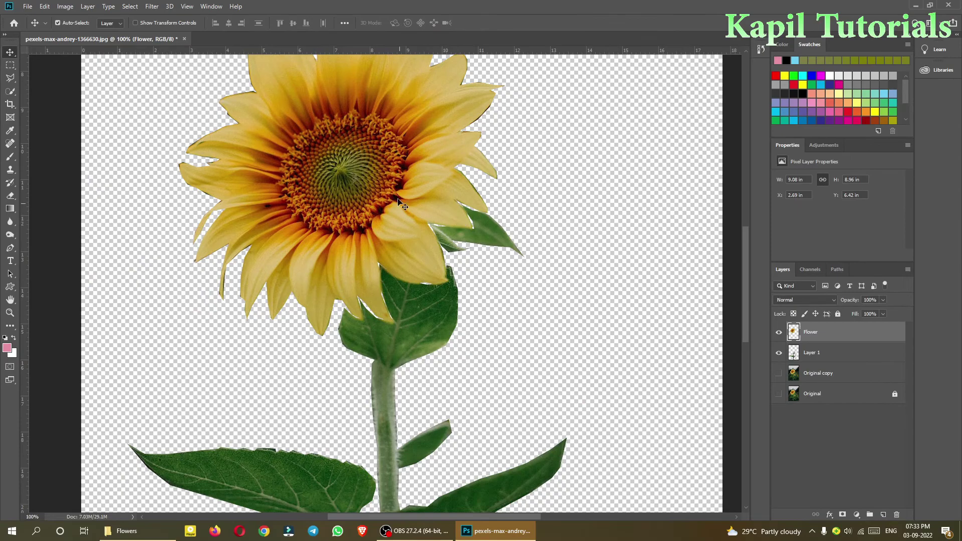
drag(348, 172, 359, 188)
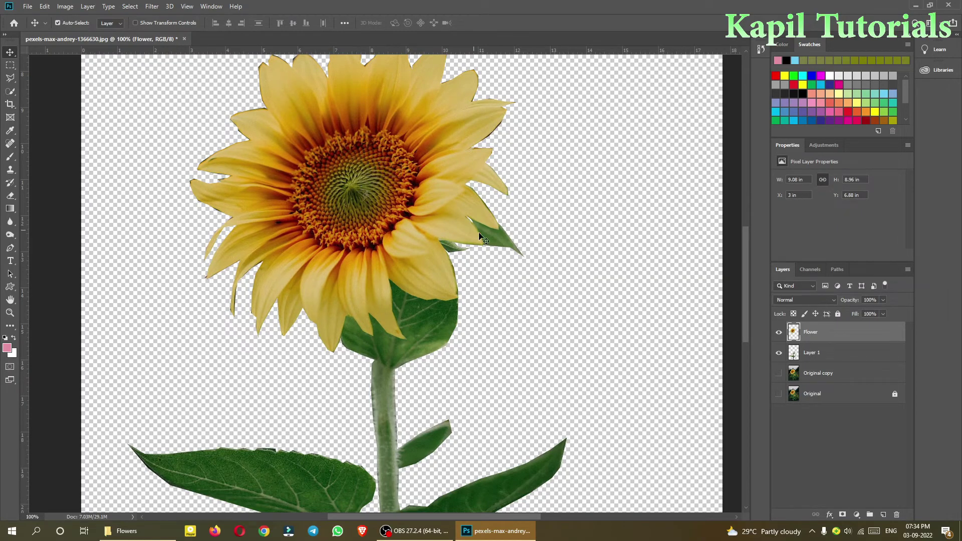
View the complete sunflower cutout at 50% zoom and look at the available lasso tools.
drag(743, 251, 743, 240)
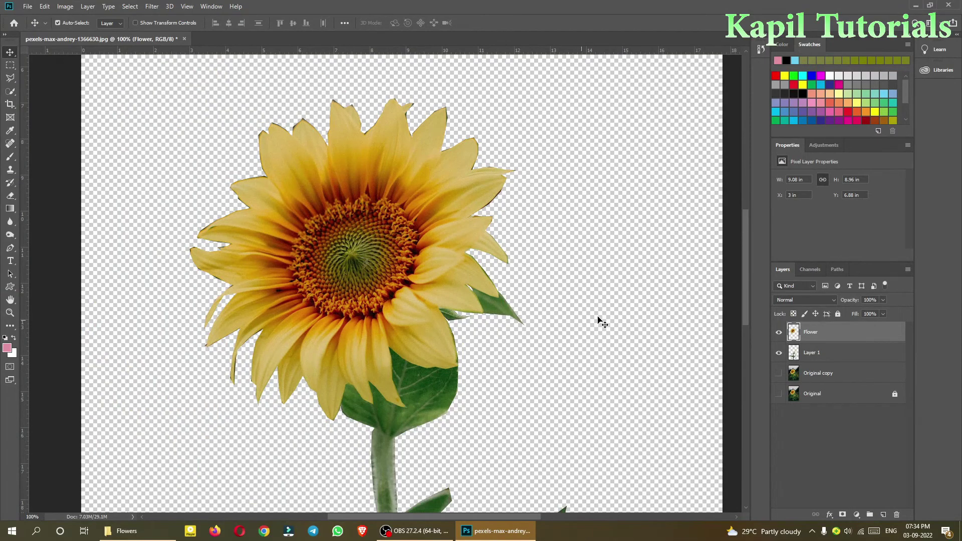
key(ctrl)
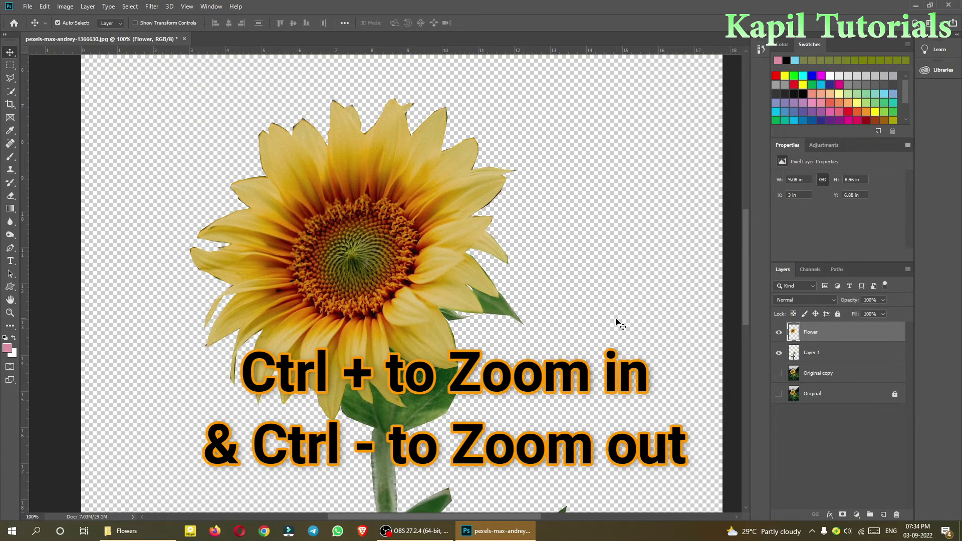
key(ctrl+minus)
key(ctrl+minus)
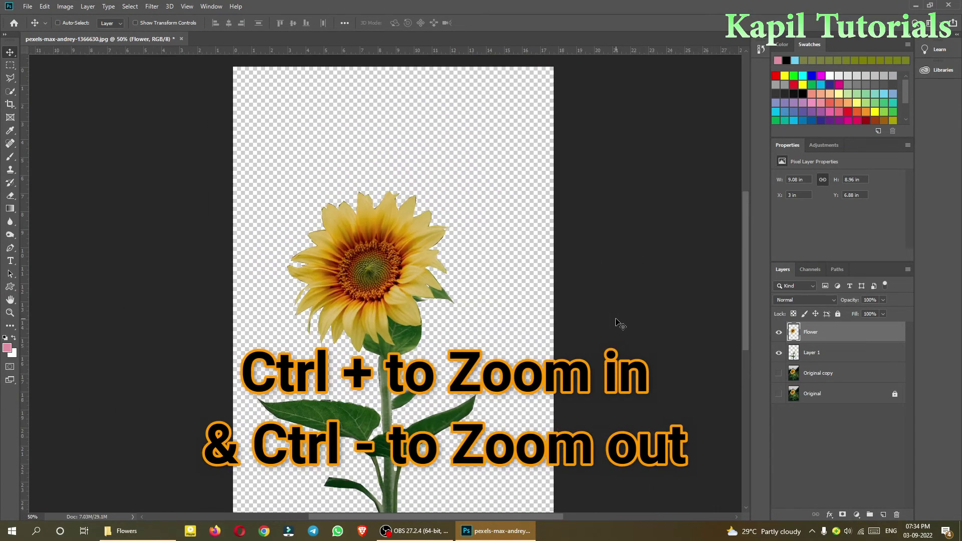
drag(483, 311, 493, 270)
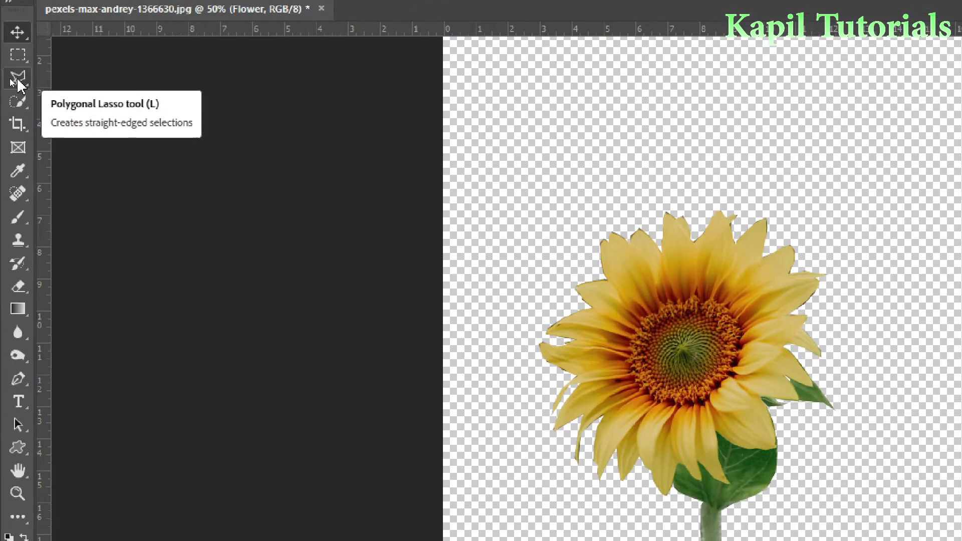
right_click(18, 80)
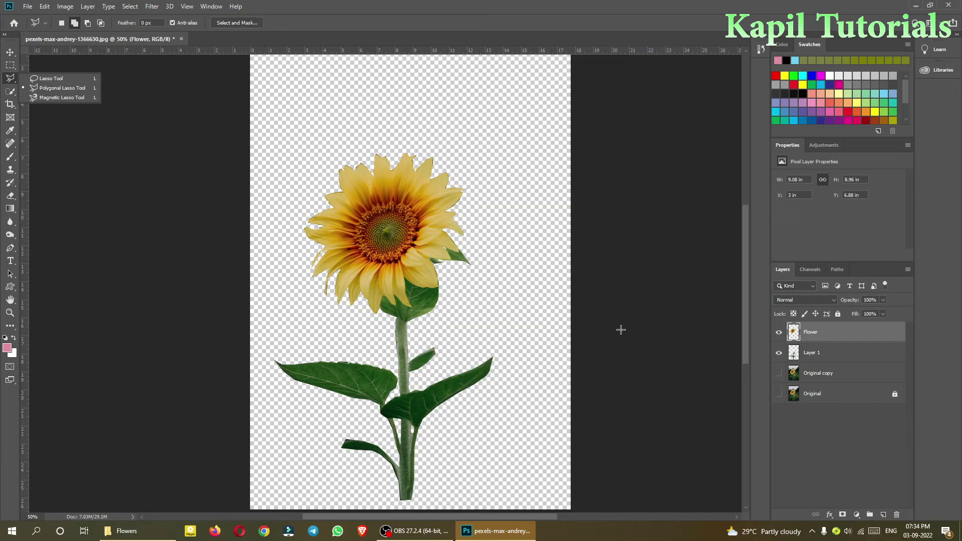
Switch to File Explorer and place Beautiful Scenes (44).jpg from the pexels folder into the sunflower document, directly above the Original copy layer.
click(821, 375)
mouse_move(127, 531)
click(155, 489)
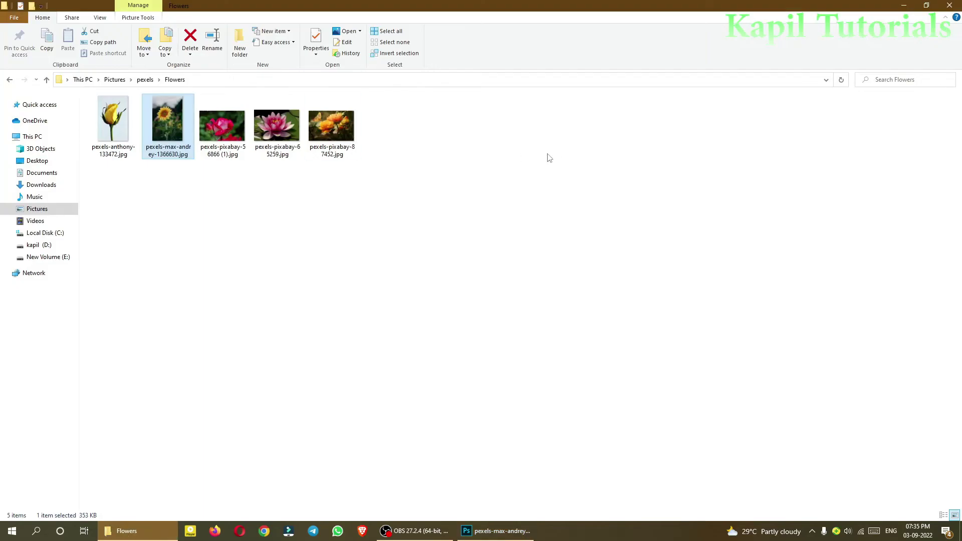
click(145, 80)
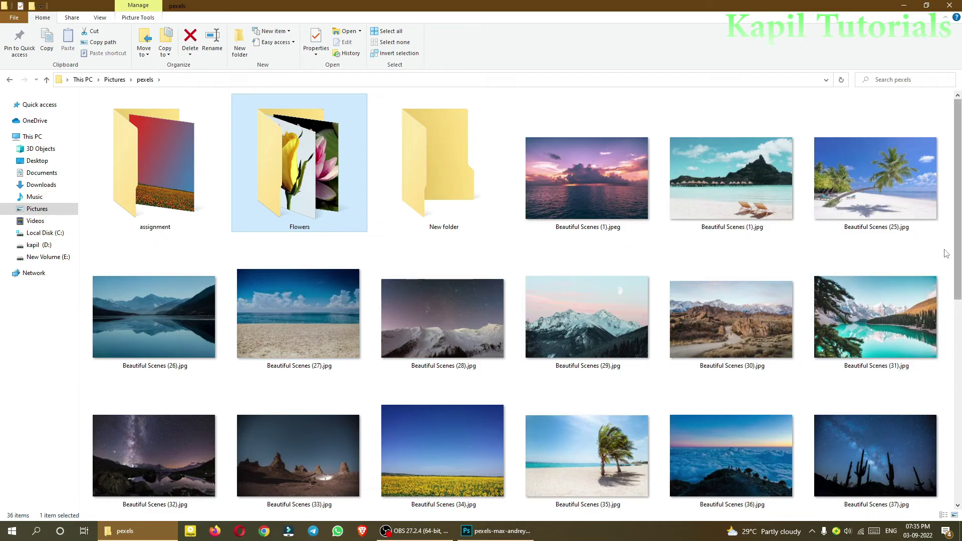
scroll(961, 255, down, 2)
drag(960, 254, 958, 411)
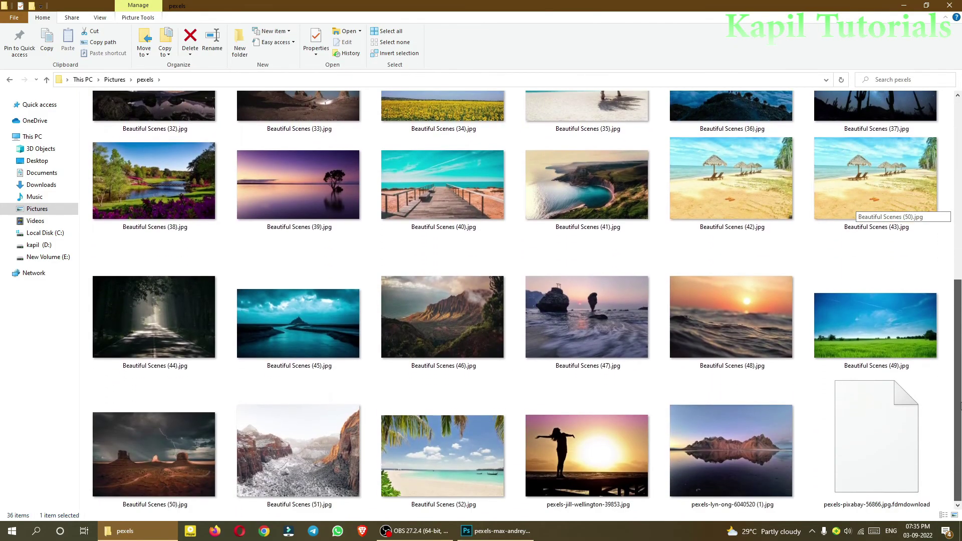
click(157, 323)
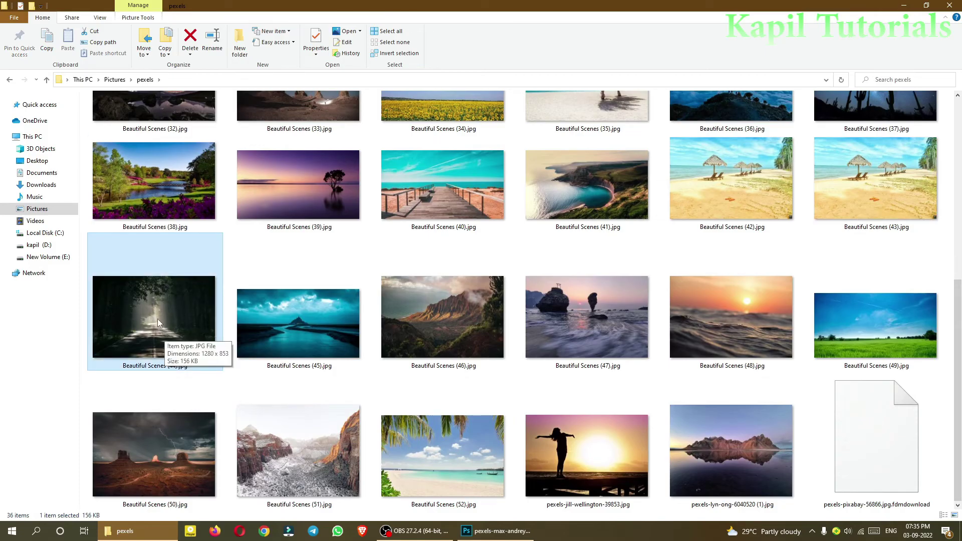
drag(157, 317, 240, 171)
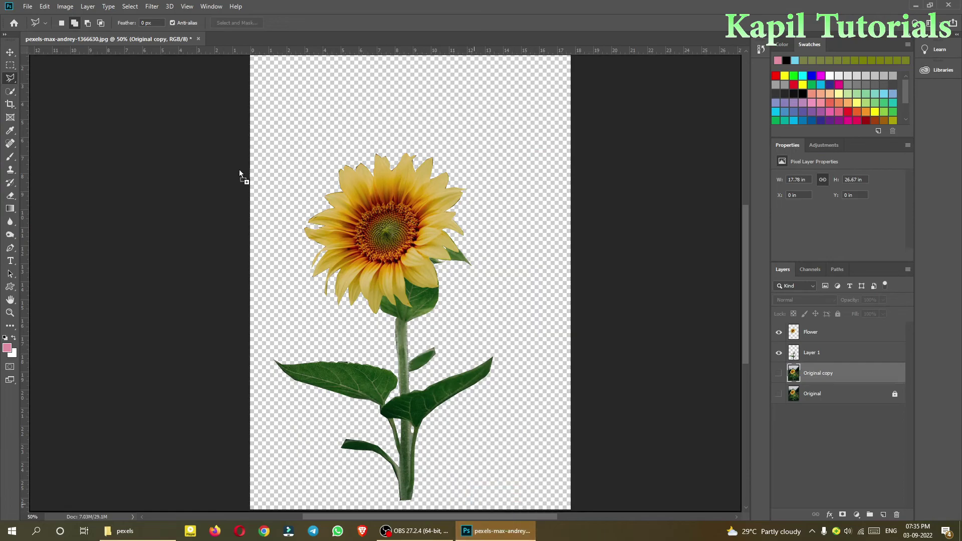
drag(229, 62, 158, 131)
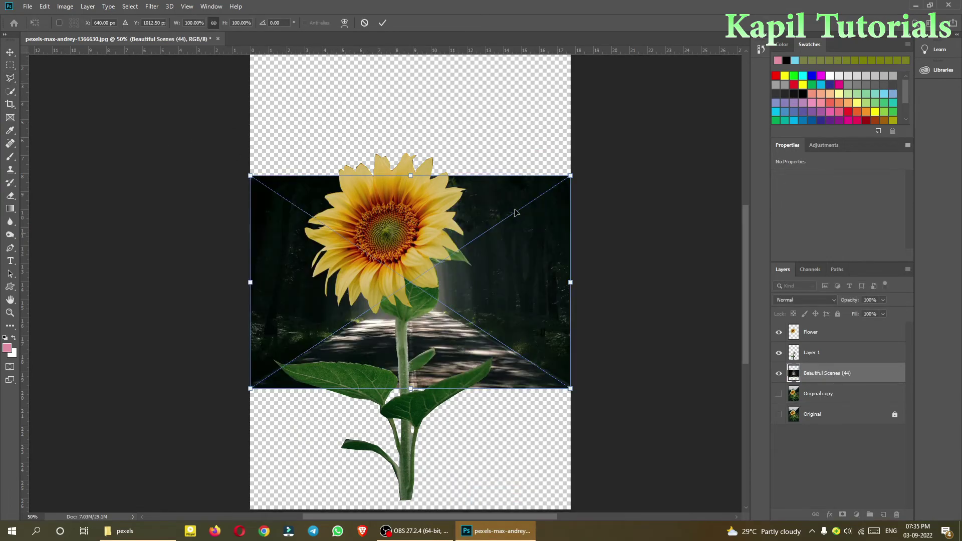
Scale the placed forest road image to about 241% and position it to cover the whole canvas behind the sunflower, then commit the transform.
drag(500, 290, 504, 419)
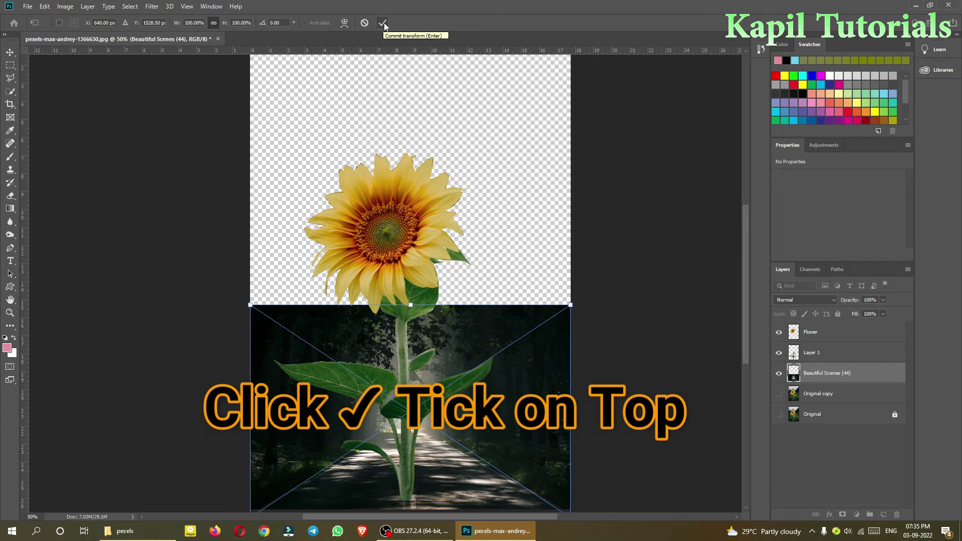
drag(570, 305, 728, 199)
drag(510, 276, 369, 271)
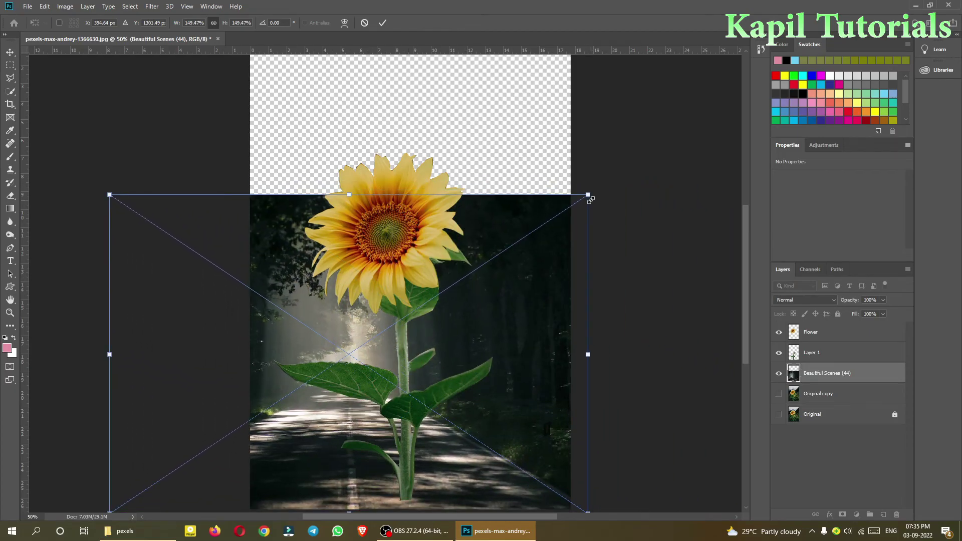
drag(589, 195, 762, 101)
drag(536, 219, 460, 147)
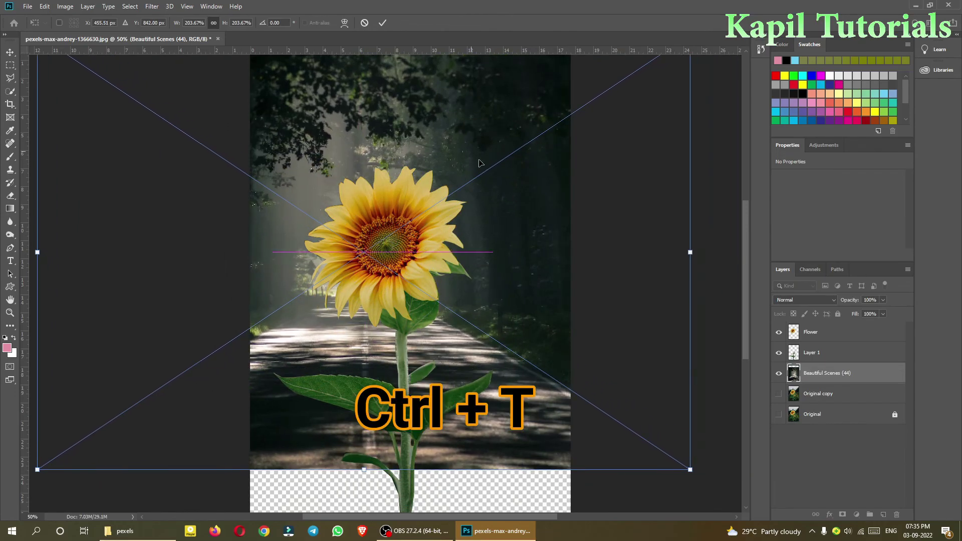
drag(690, 469, 642, 383)
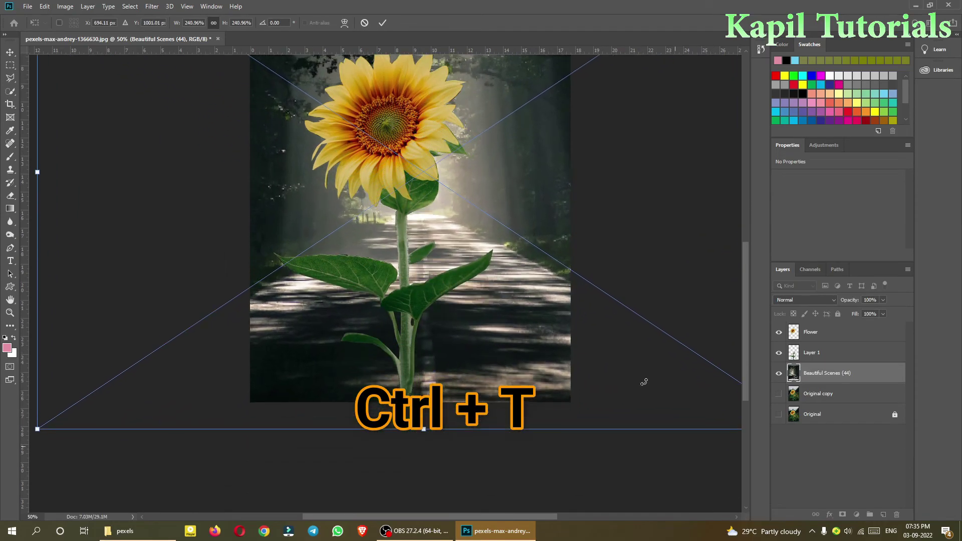
scroll(741, 260, up, 4)
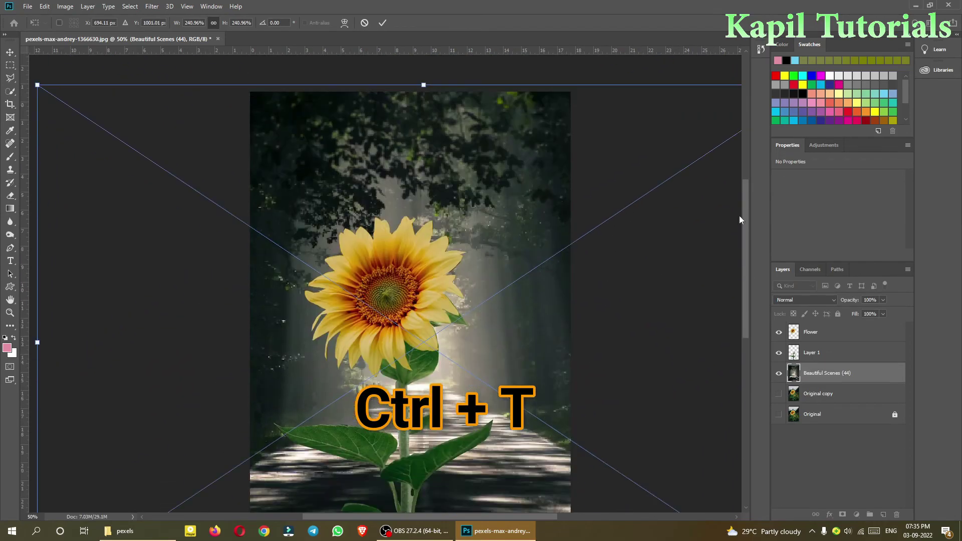
key(ctrl+minus)
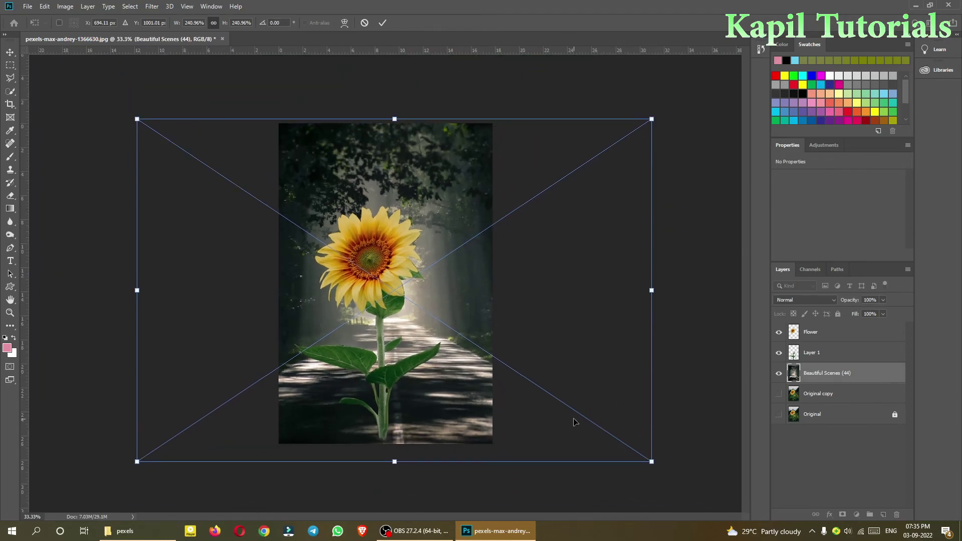
key(Return)
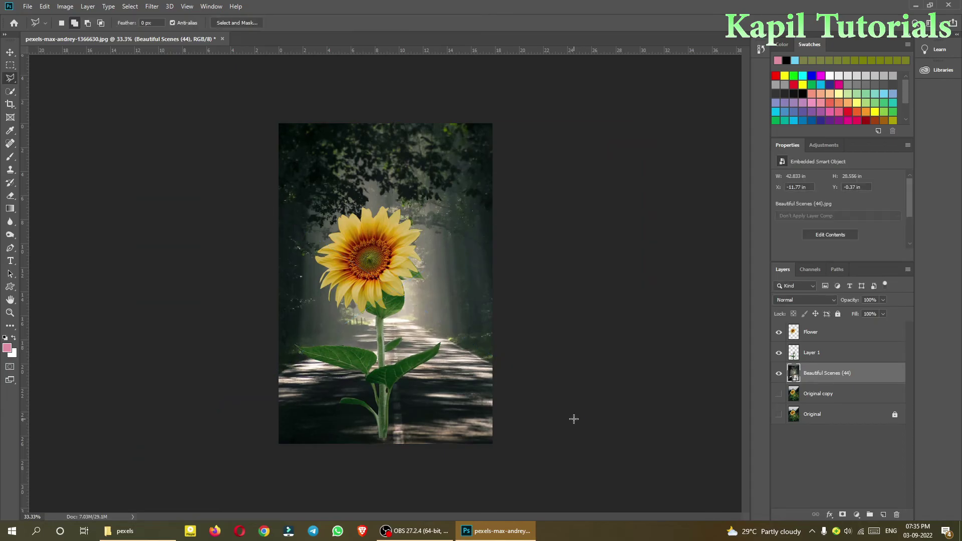
Open the Beautiful Scenes (44) smart object's contents to view the source image, then close that document.
double_click(816, 375)
double_click(796, 373)
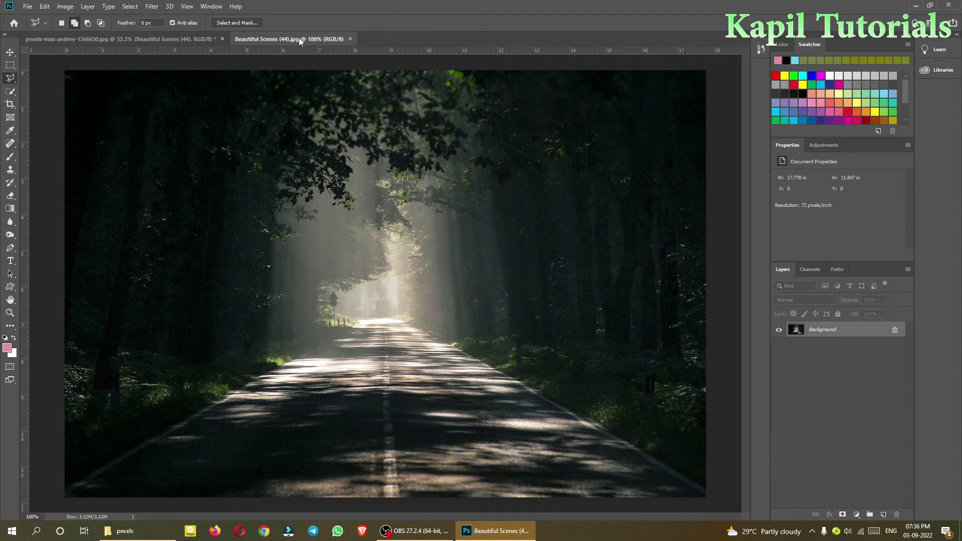
click(349, 38)
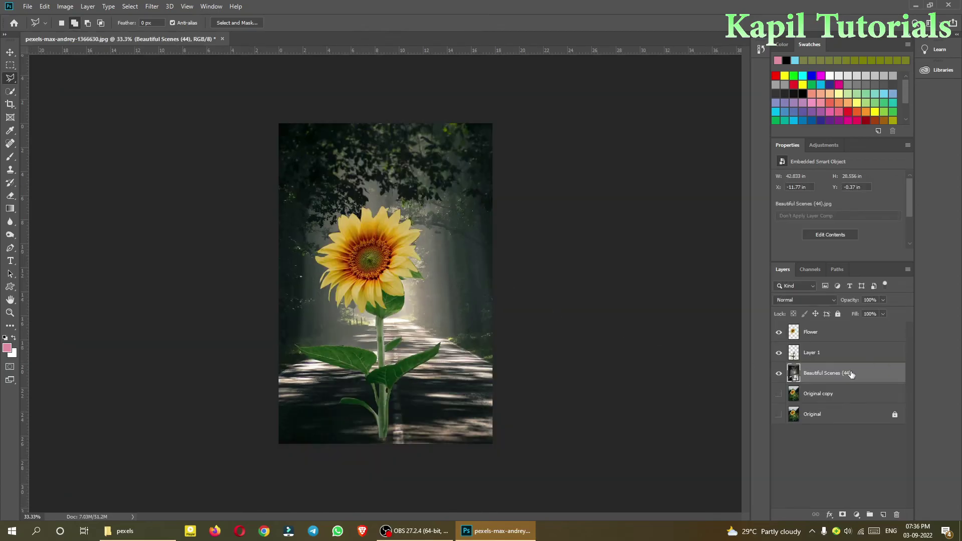
Activate the Move tool and select the Flower and Layer 1 layers together.
click(10, 52)
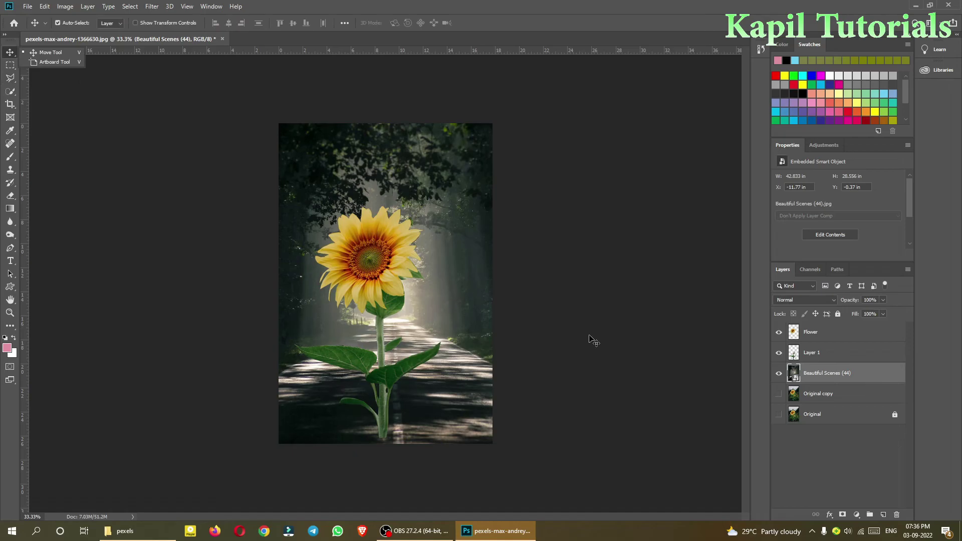
click(823, 340)
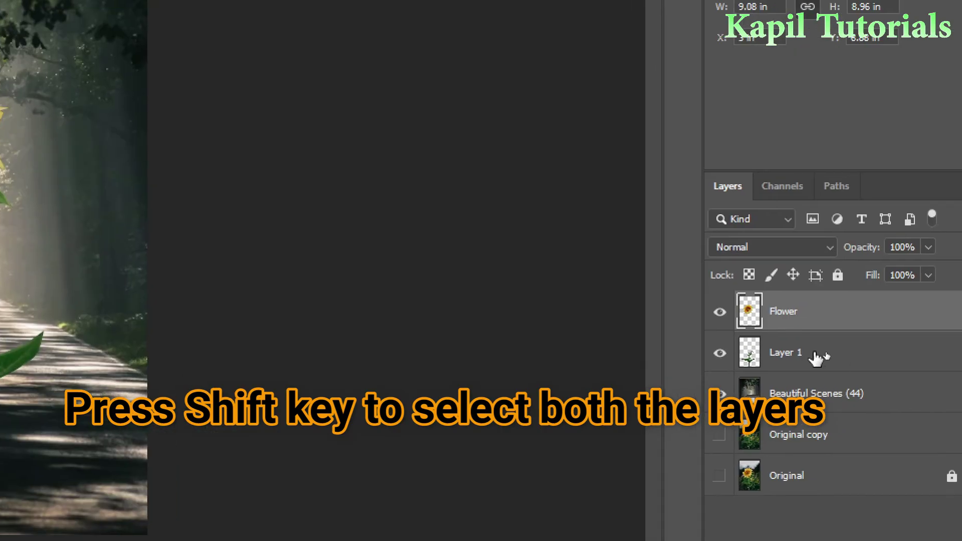
shift+click(822, 353)
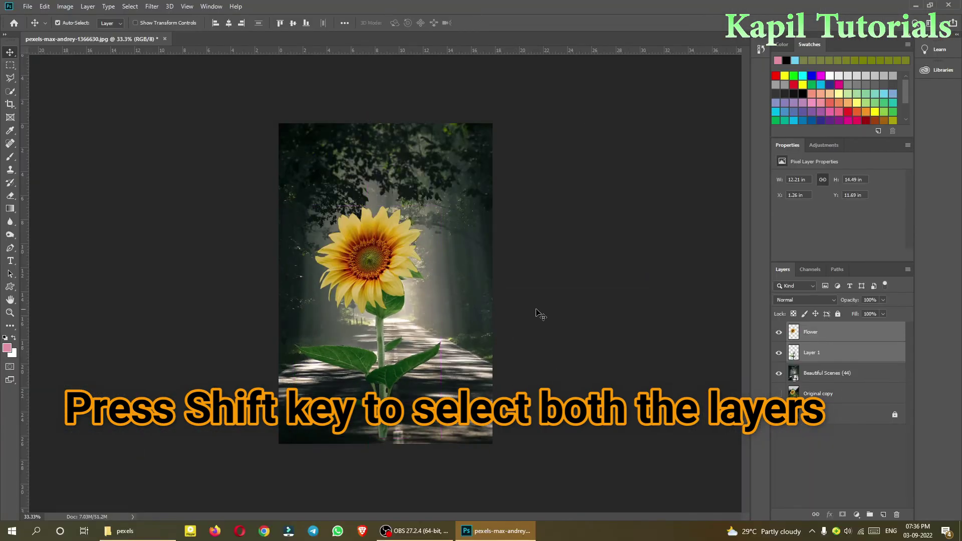
Move the flower and stem lower over the road and scale them together to about 112%.
drag(374, 268, 386, 290)
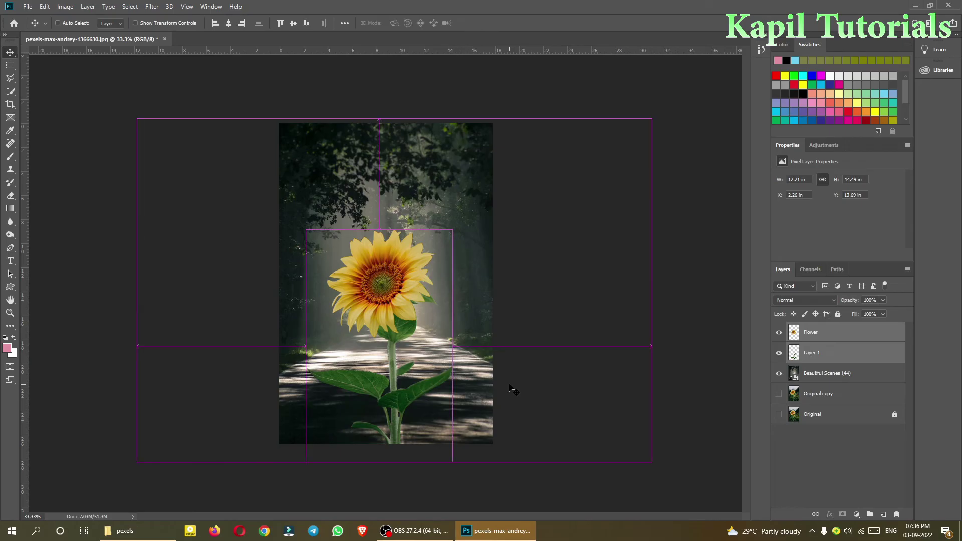
key(ctrl+t)
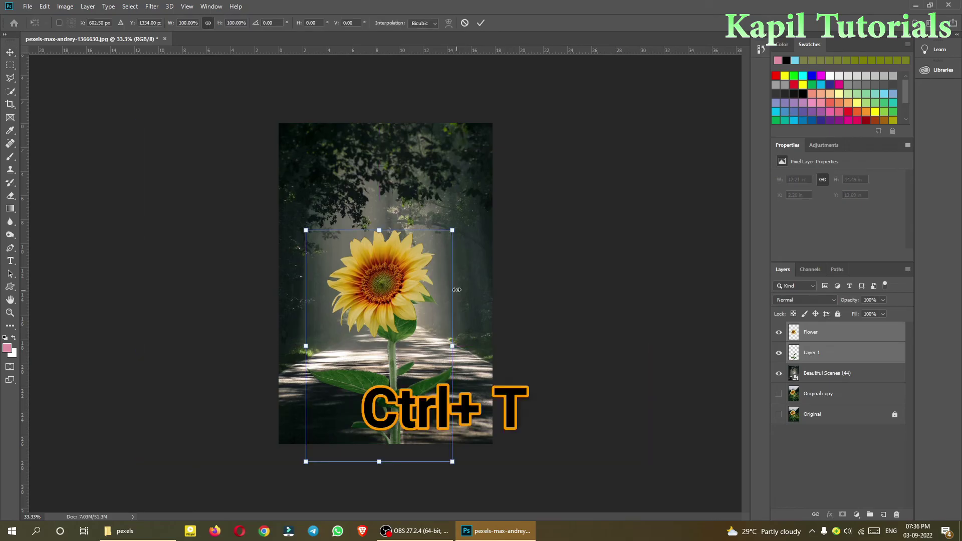
mouse_move(452, 230)
mouse_down()
mouse_move(462, 219)
mouse_move(461, 247)
mouse_move(473, 220)
mouse_move(468, 234)
mouse_up()
drag(405, 282, 398, 281)
drag(450, 222, 464, 204)
mouse_move(381, 294)
mouse_down()
mouse_move(372, 300)
mouse_move(383, 309)
mouse_up()
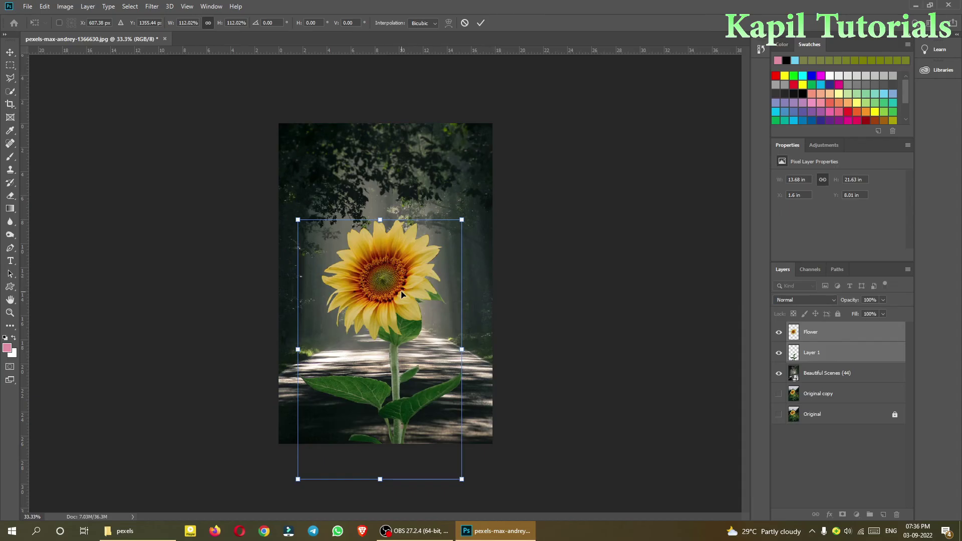
Shift the enlarged sunflower slightly left over the road and commit the transform.
drag(401, 292, 395, 292)
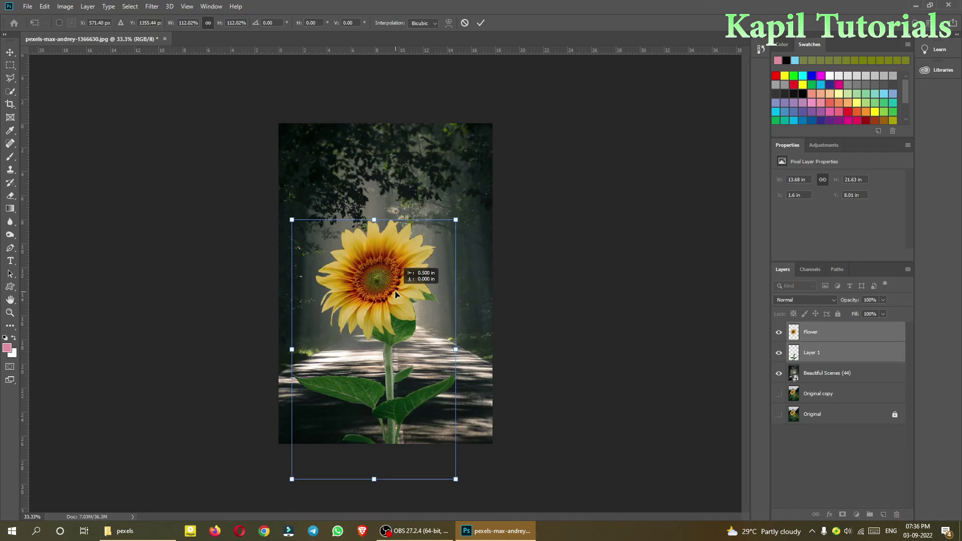
drag(395, 294, 396, 295)
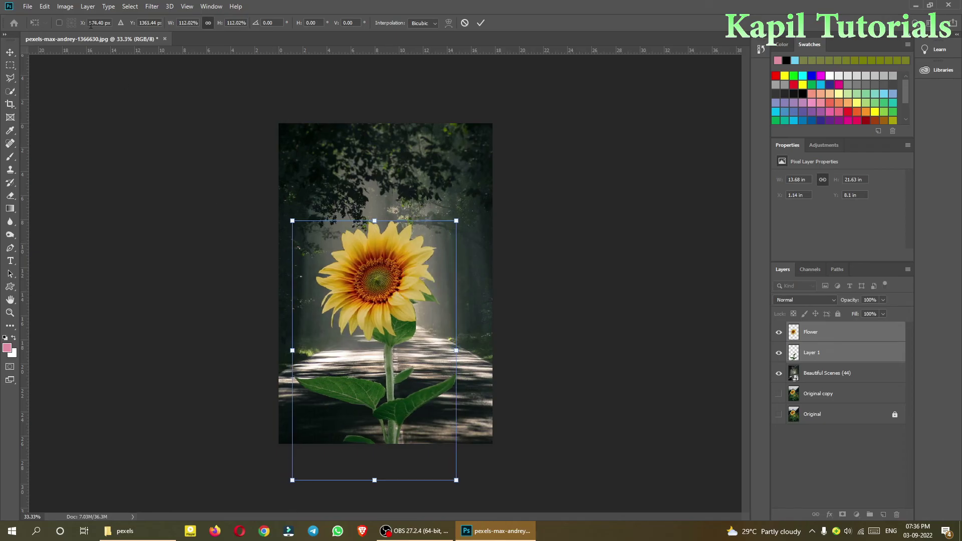
click(128, 7)
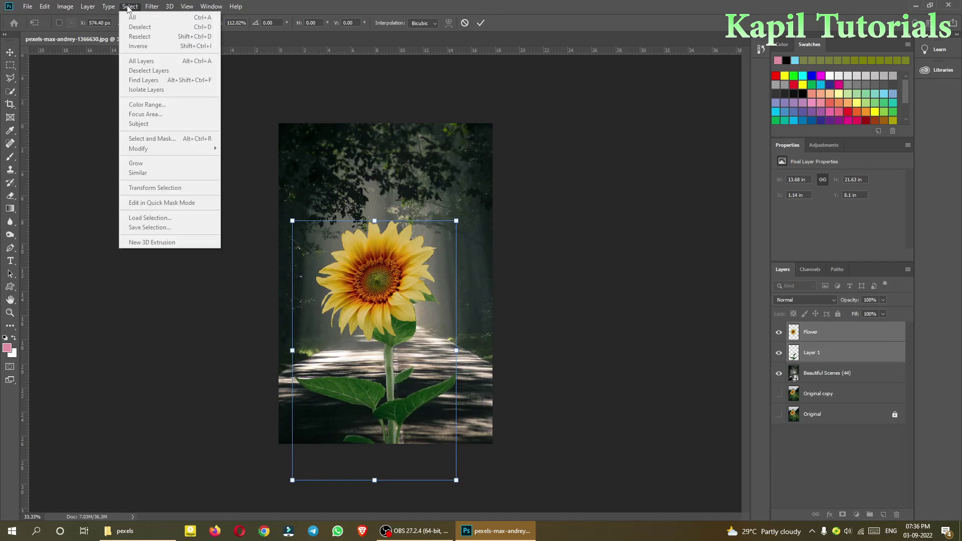
click(129, 7)
click(48, 6)
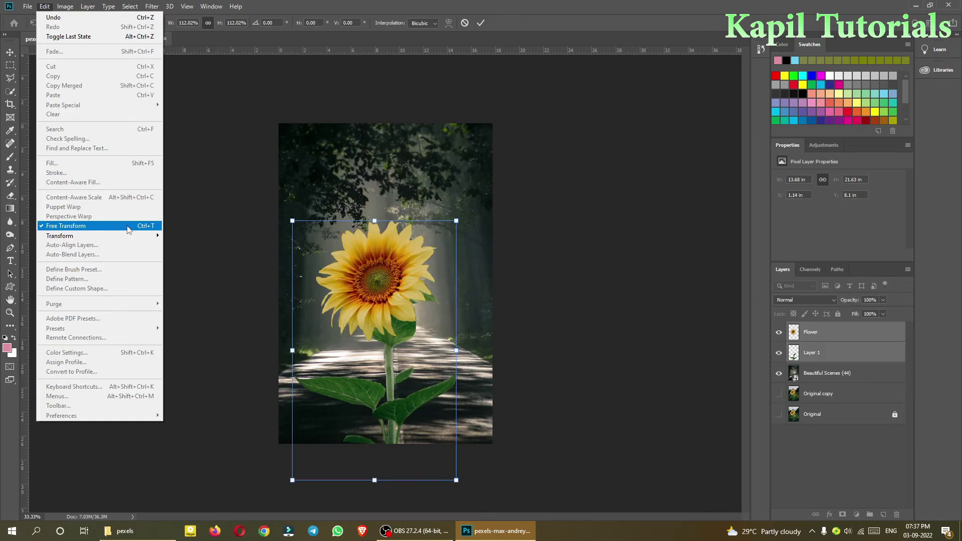
mouse_move(90, 237)
click(592, 231)
key(Return)
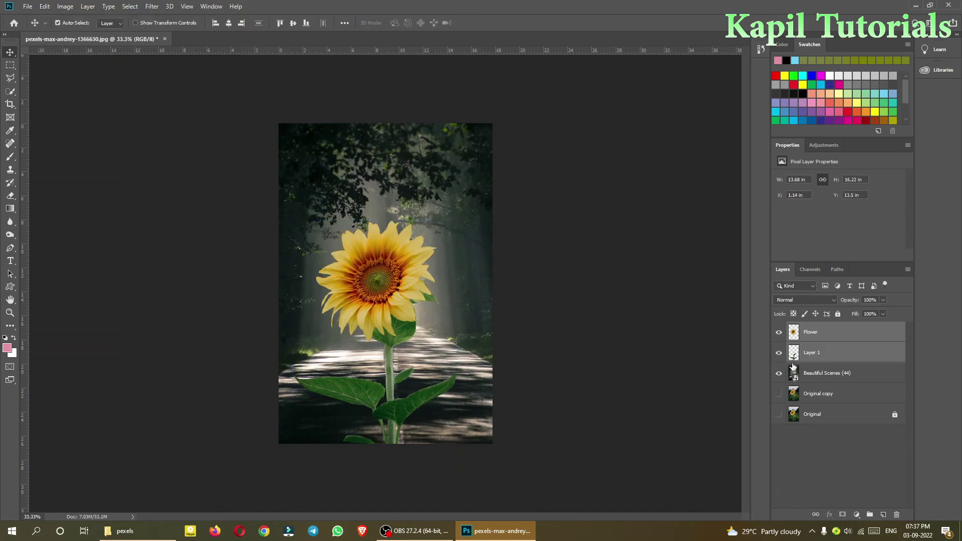
Move the flower and stem together to the left side of the road scene.
drag(387, 289, 396, 289)
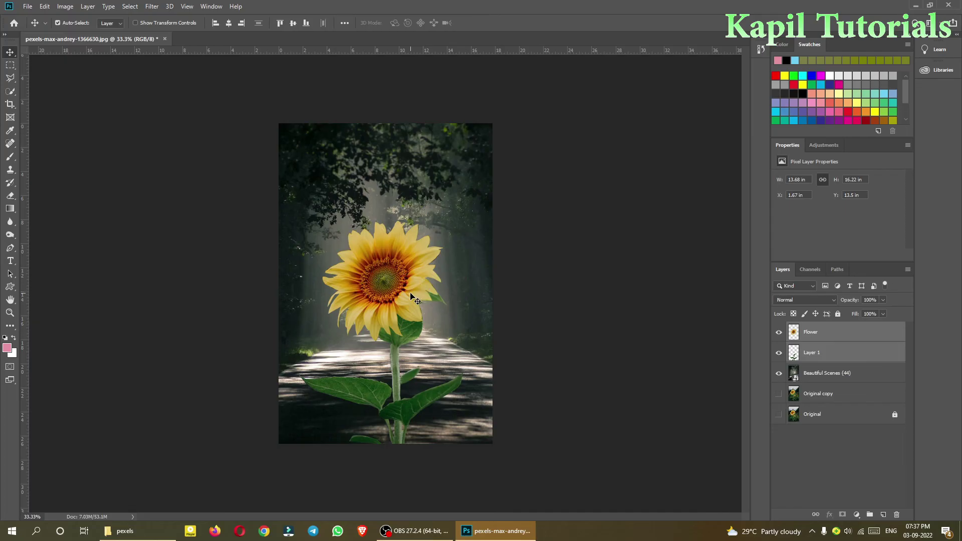
key(ctrl)
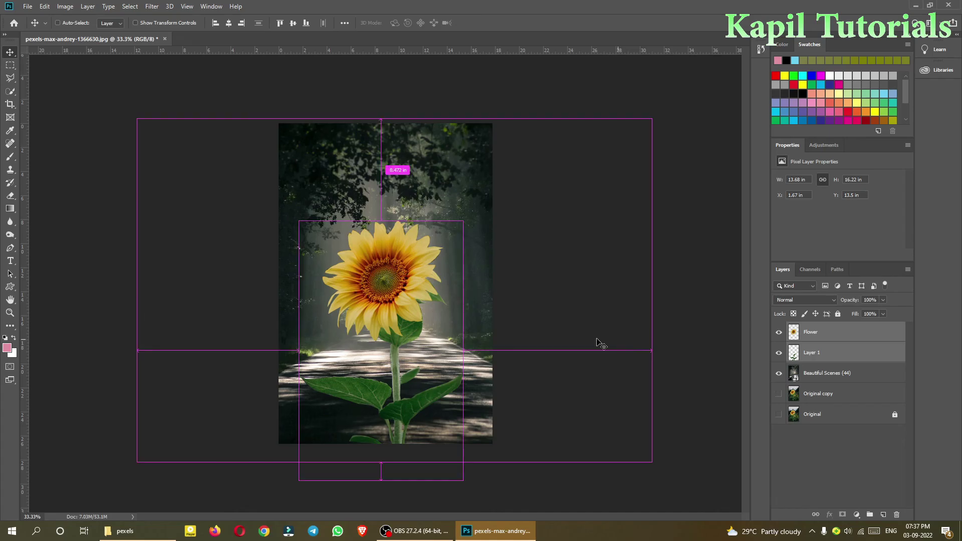
drag(394, 300, 359, 296)
Duplicate the Flower layer on its own as Flower copy in the same document.
click(810, 335)
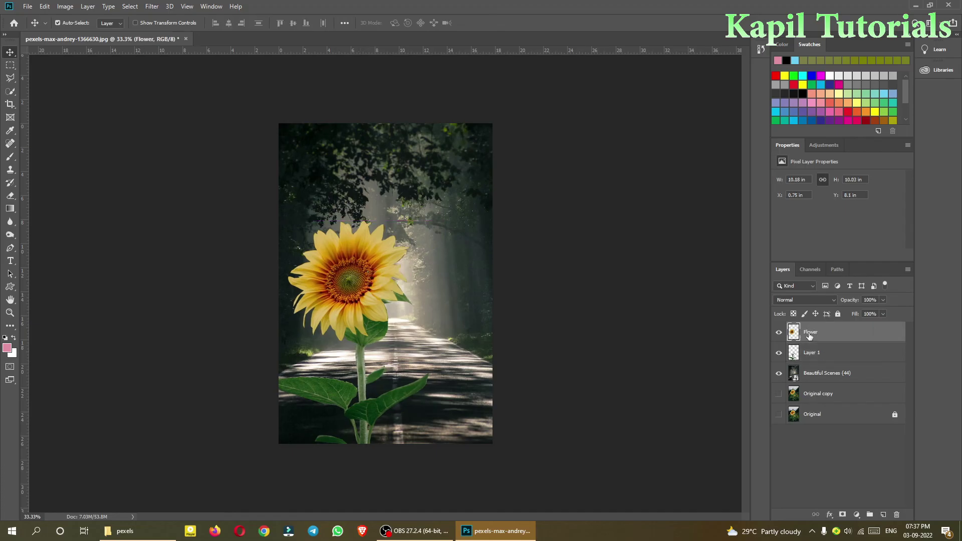
click(811, 354)
click(808, 336)
right_click(819, 333)
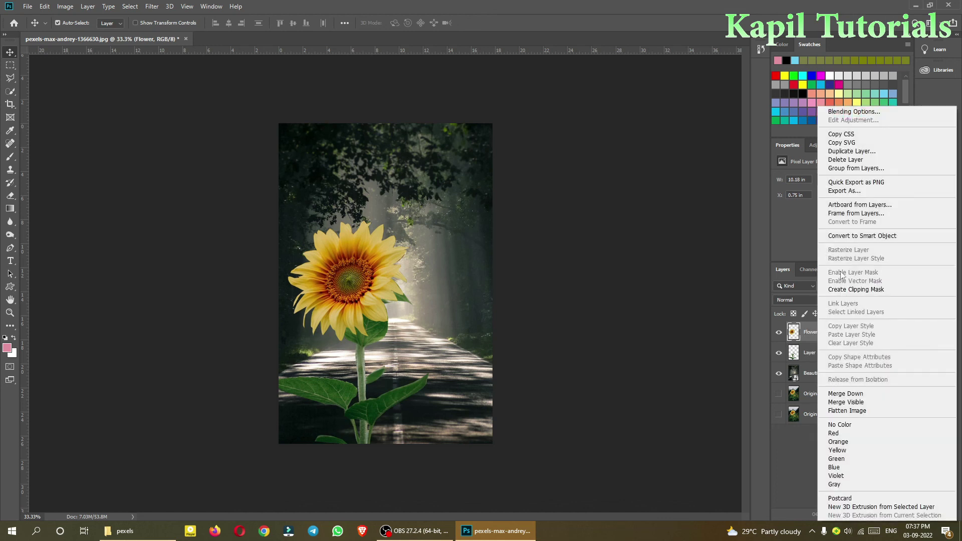
click(859, 151)
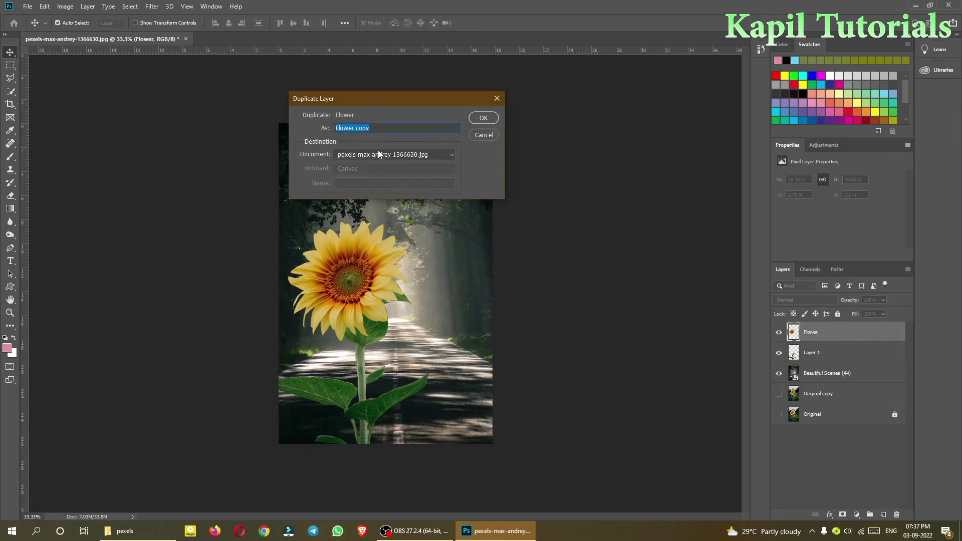
click(483, 118)
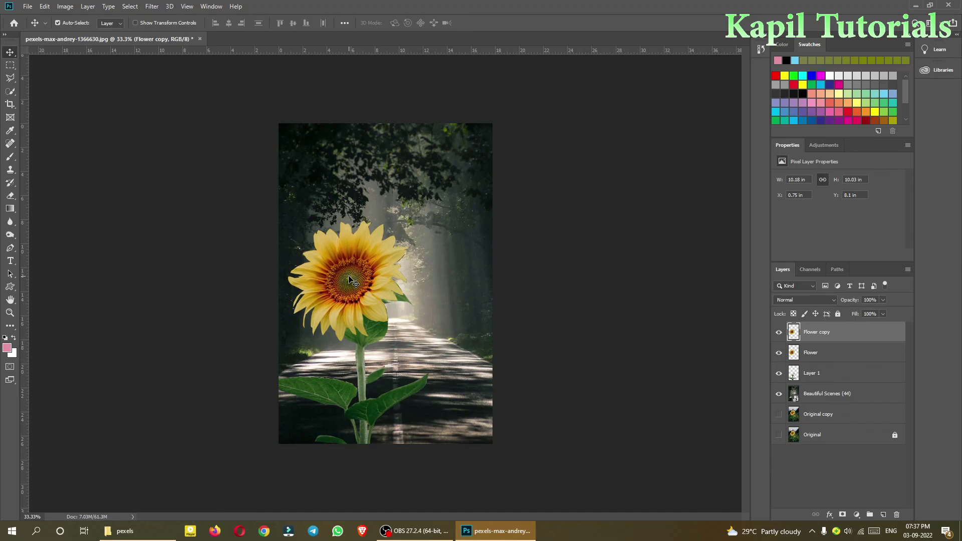
Move the Flower copy below the original bloom, scale it to about 84% and rotate it 180°.
drag(350, 280, 398, 371)
key(ctrl+t)
drag(455, 312, 416, 361)
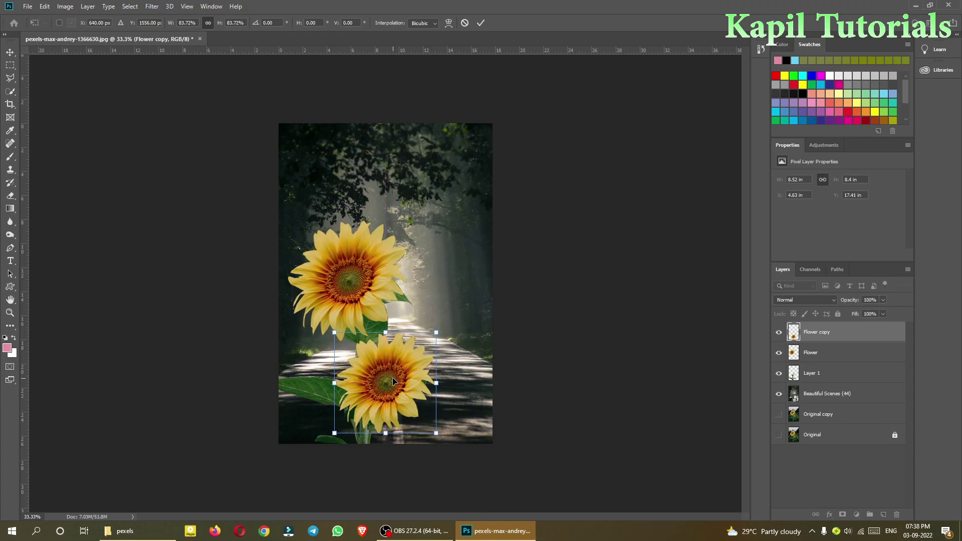
click(40, 6)
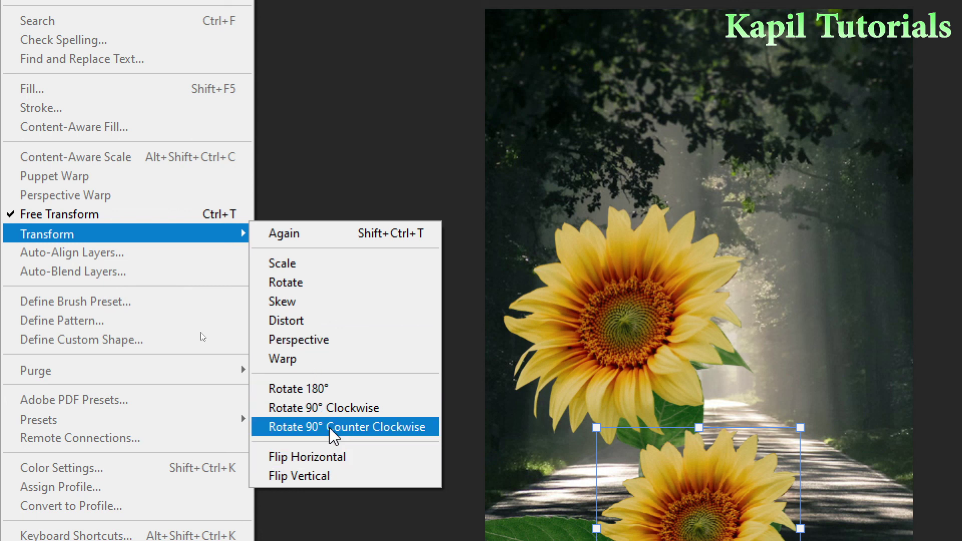
click(319, 391)
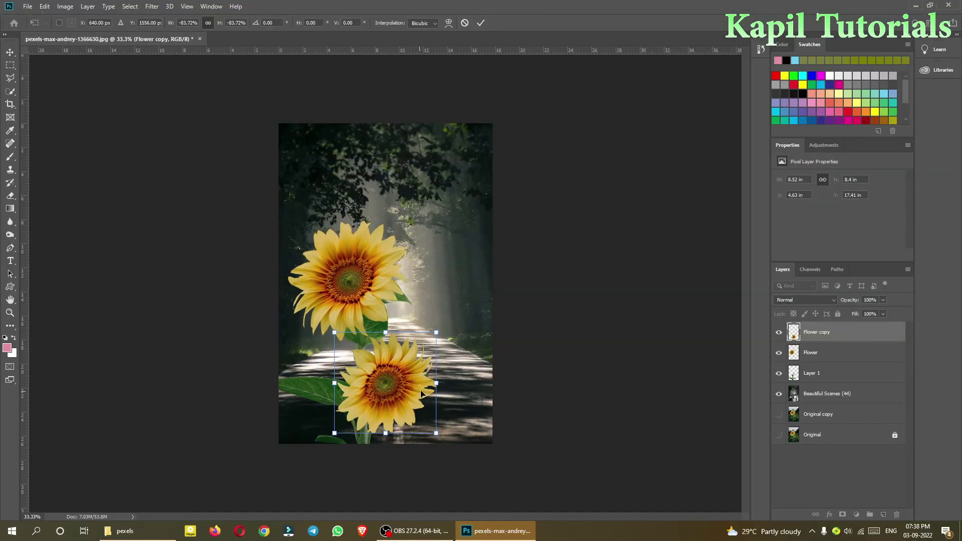
Reduce the Flower copy to about 66%, position it just right of the lower stem, and commit the transform.
drag(386, 391, 394, 383)
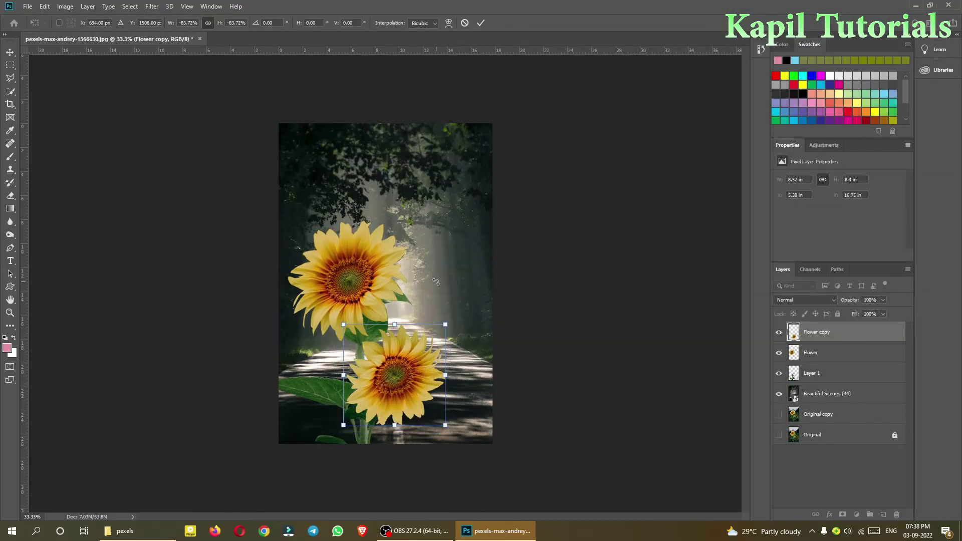
drag(447, 325, 435, 334)
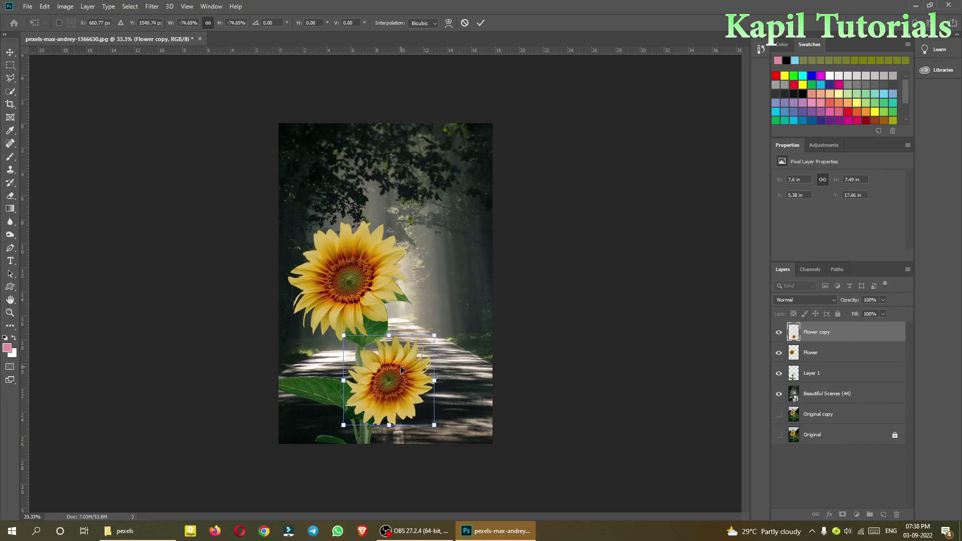
drag(404, 369, 410, 360)
drag(440, 324, 429, 336)
mouse_move(396, 369)
mouse_down()
mouse_move(424, 366)
mouse_move(401, 377)
mouse_up()
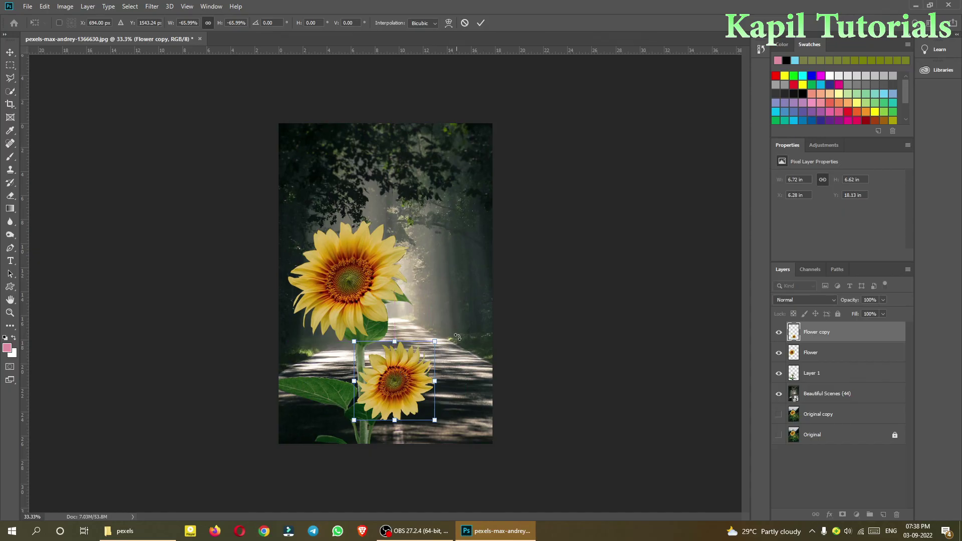
key(Return)
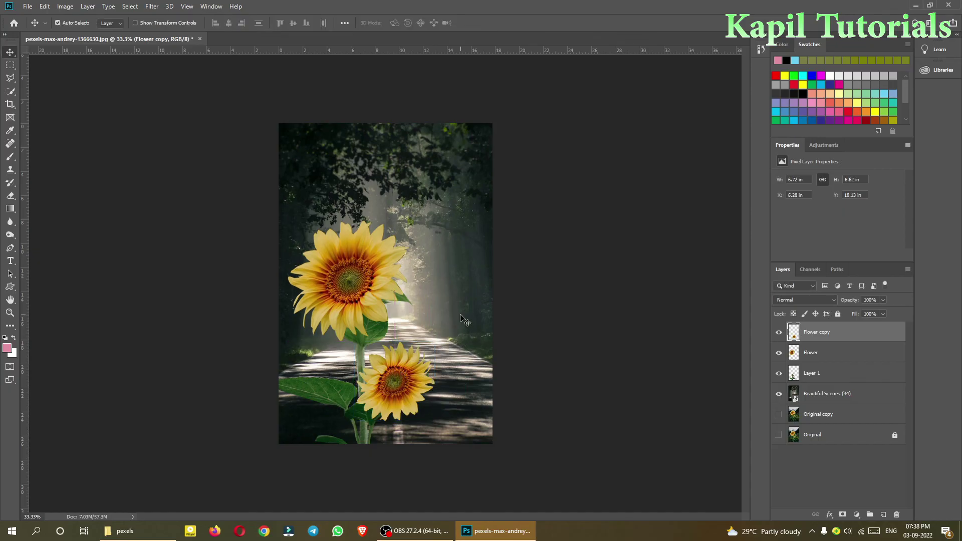
Place the small flower left of the stem, then select Flower copy through Layer 1 and move them together toward the canvas centre.
drag(398, 390, 331, 384)
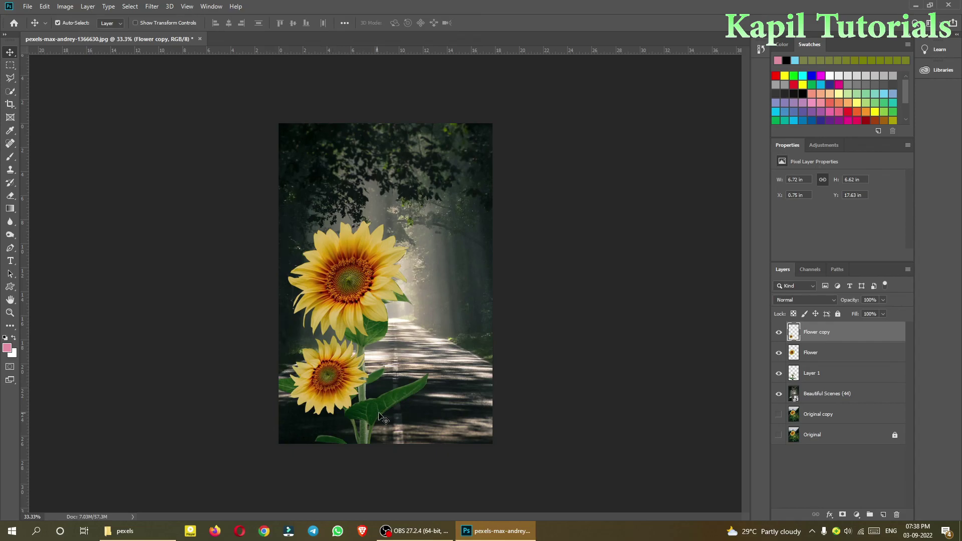
shift+click(820, 376)
drag(343, 277, 375, 284)
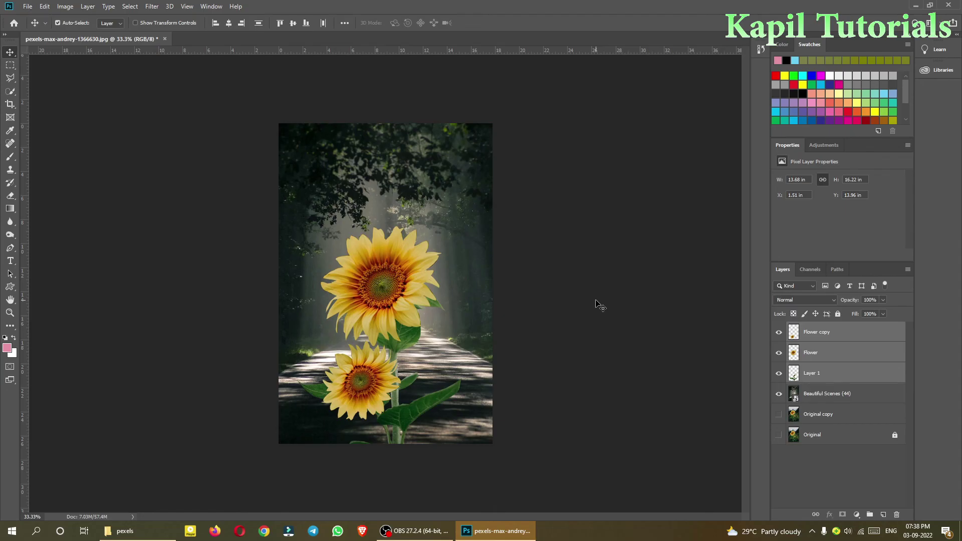
Activate the Polygonal Lasso tool.
drag(10, 79, 63, 90)
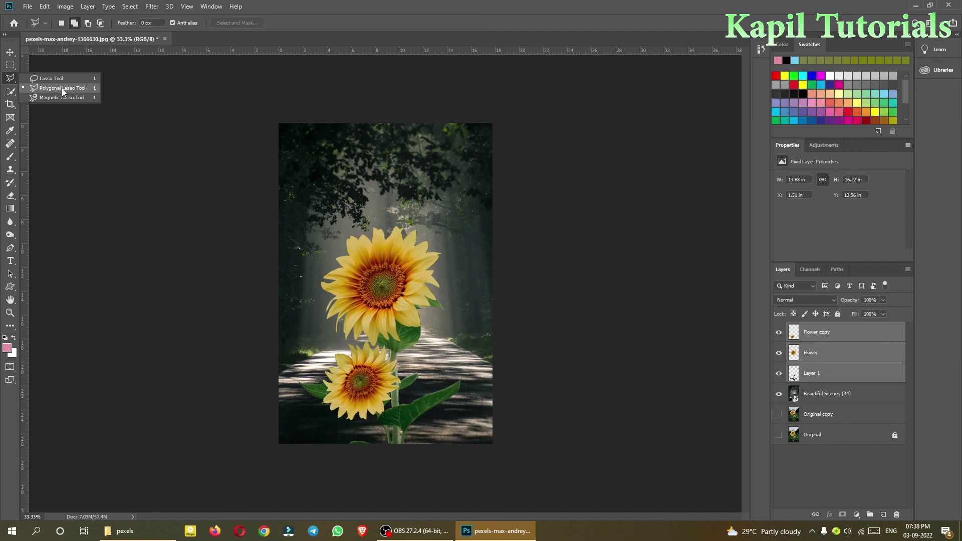
drag(62, 88, 62, 88)
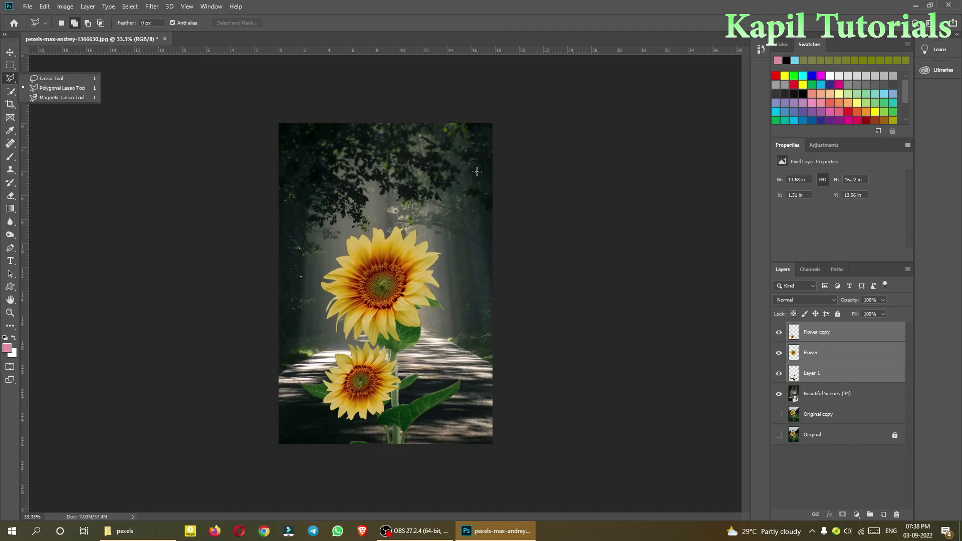